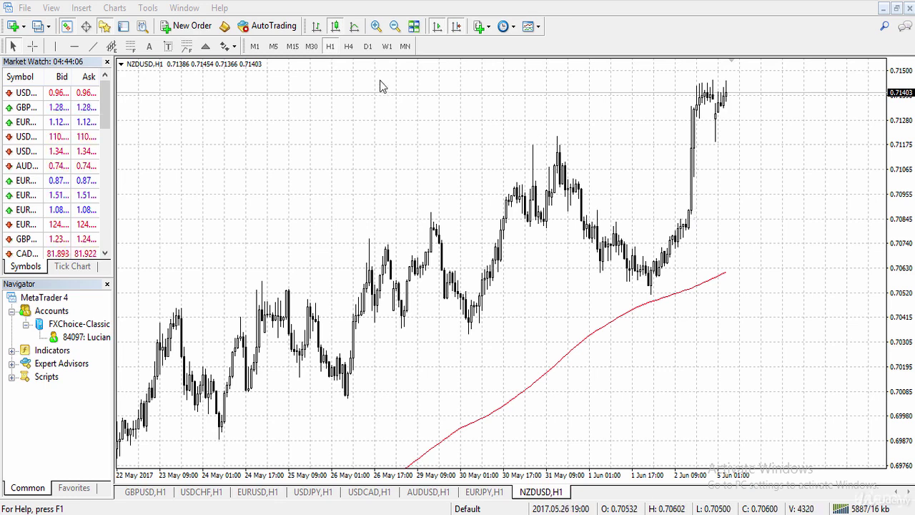
# Step the NZDUSD chart through M15, D1 and W1, ending on the MN monthly view
pyautogui.click(293, 46)
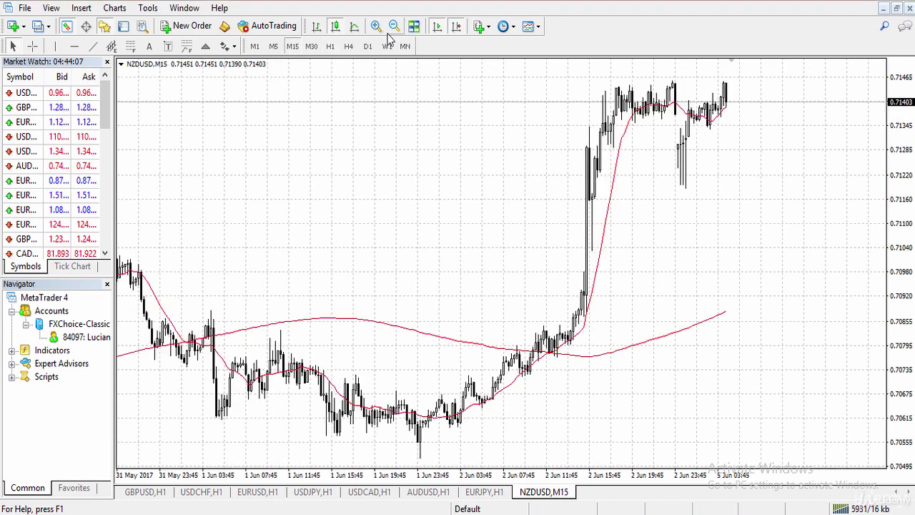
pyautogui.click(438, 28)
pyautogui.click(437, 27)
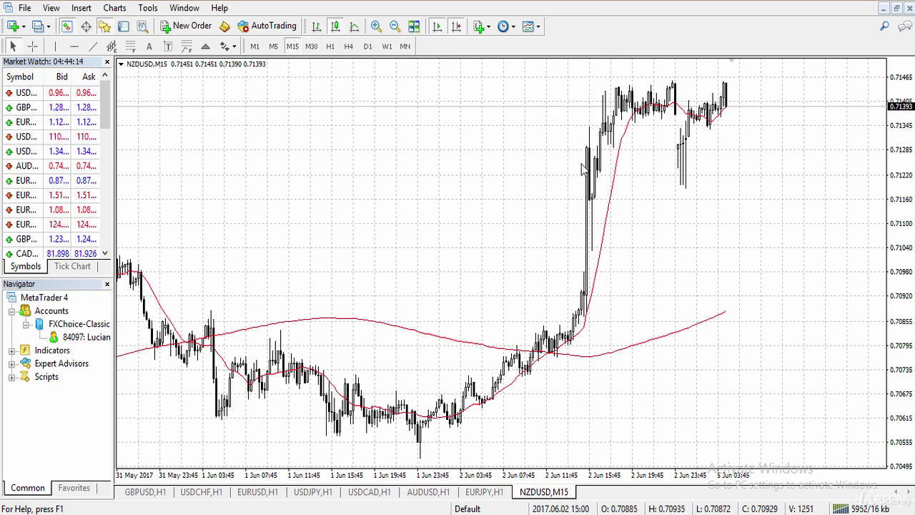
pyautogui.click(368, 47)
pyautogui.click(387, 46)
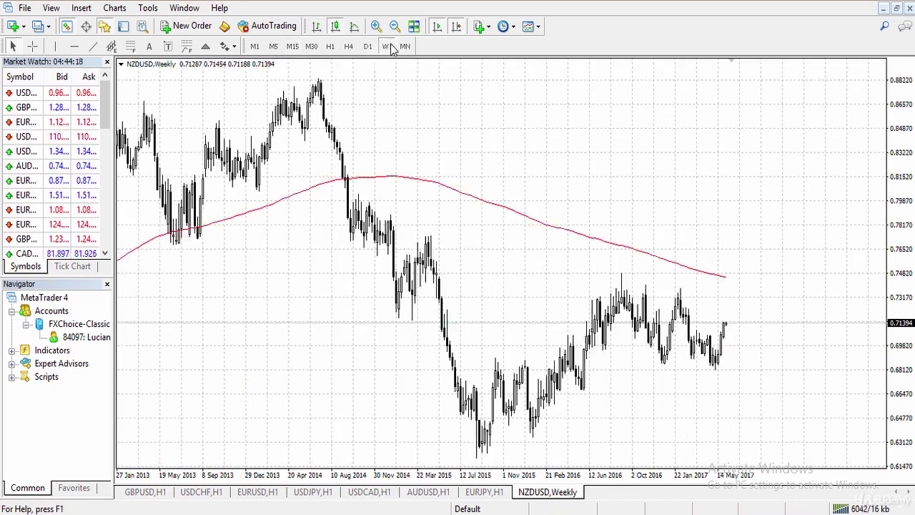
pyautogui.click(404, 47)
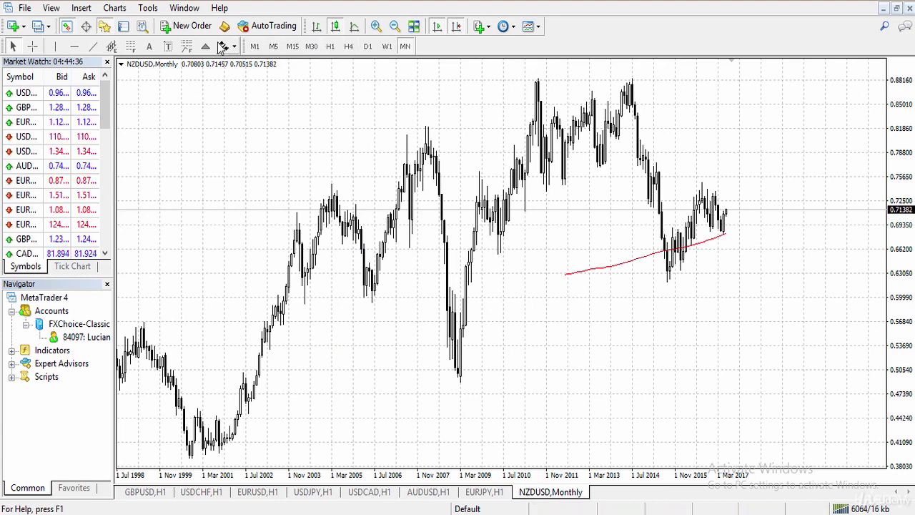
pyautogui.click(148, 47)
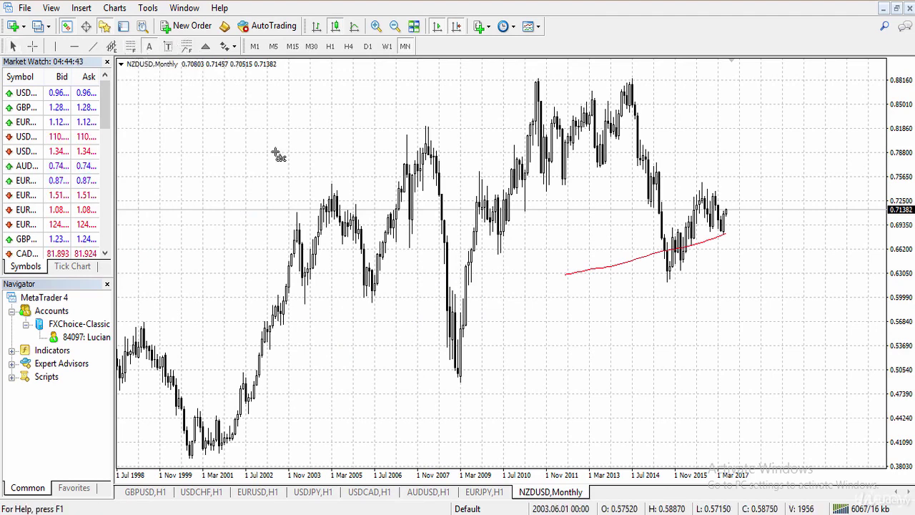
pyautogui.click(312, 140)
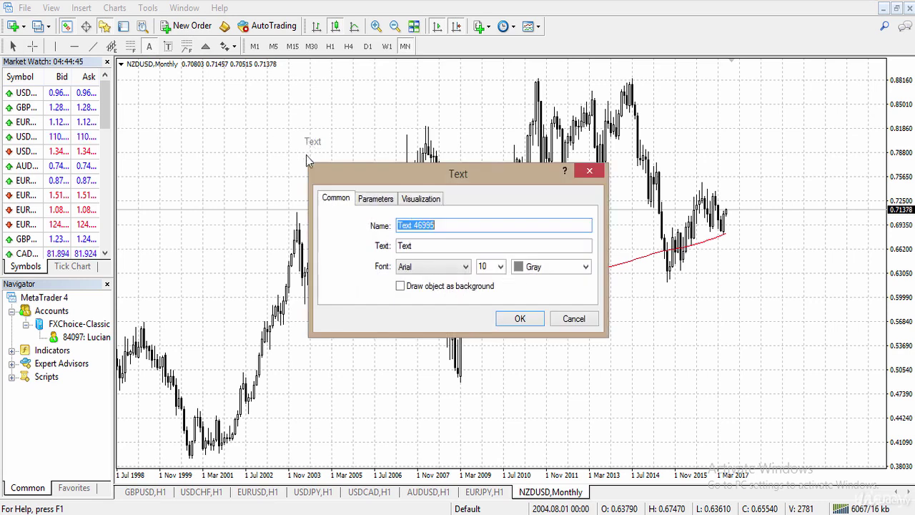
pyautogui.click(413, 246)
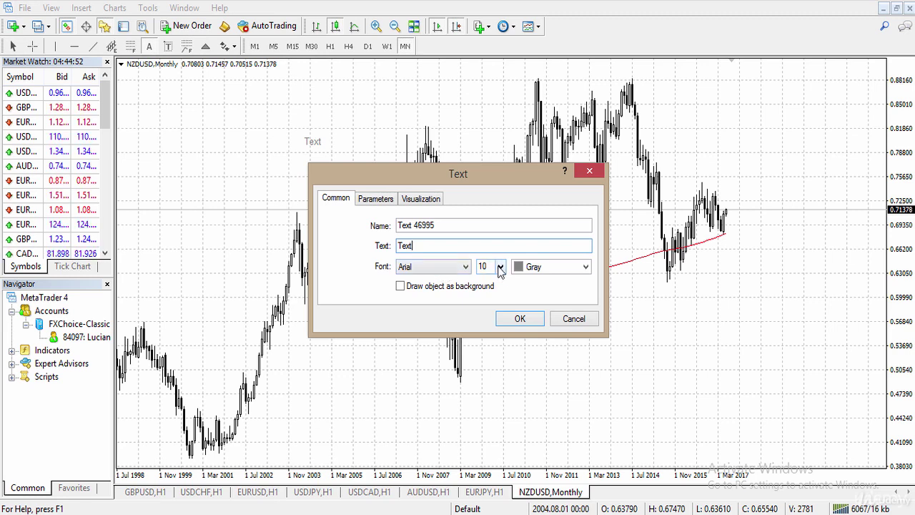
pyautogui.click(574, 320)
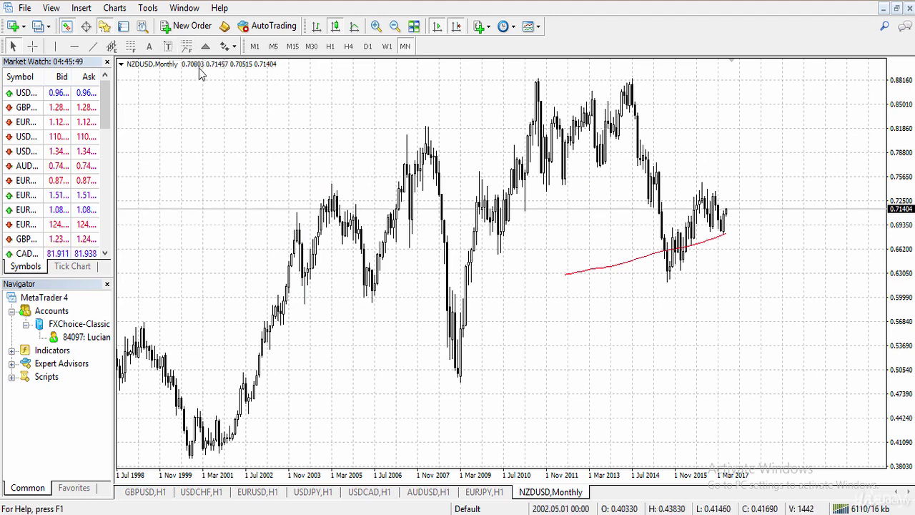
# Draw a trendline from the March 2001 low past the 2008 low, then select it
pyautogui.click(92, 48)
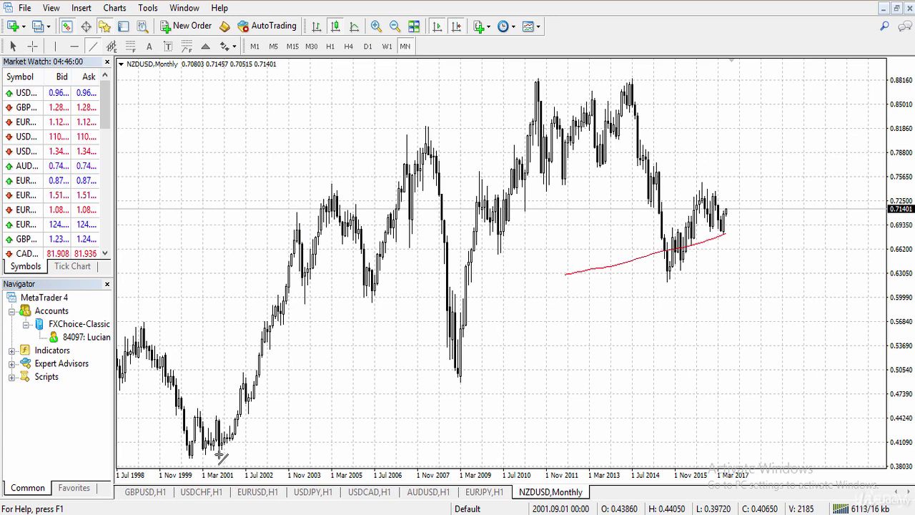
pyautogui.moveTo(219, 453); pyautogui.dragTo(862, 257)
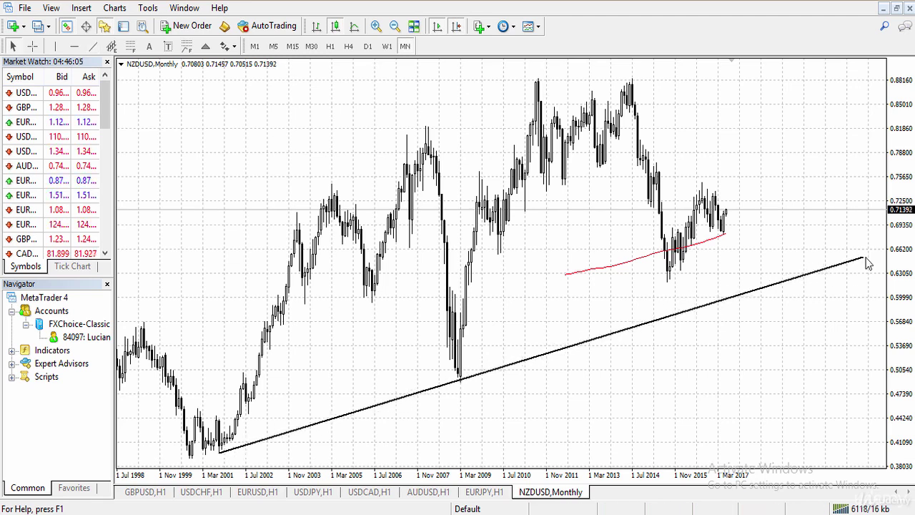
pyautogui.doubleClick(792, 280)
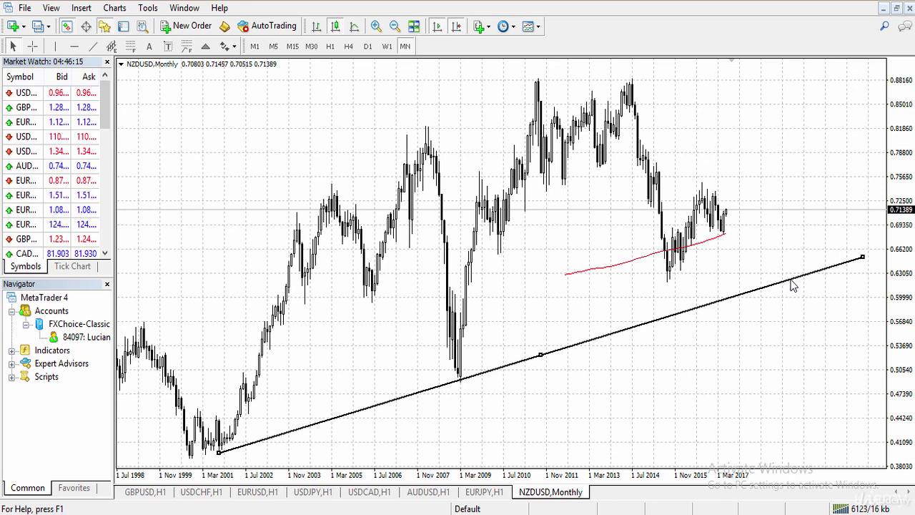
pyautogui.rightClick(791, 280)
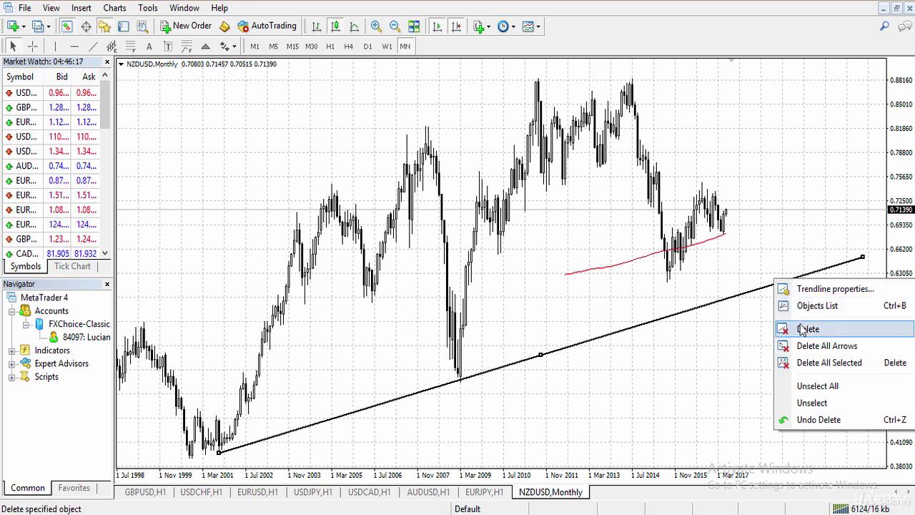
# Set the trendline to show on all timeframes and extend as a ray
pyautogui.click(813, 290)
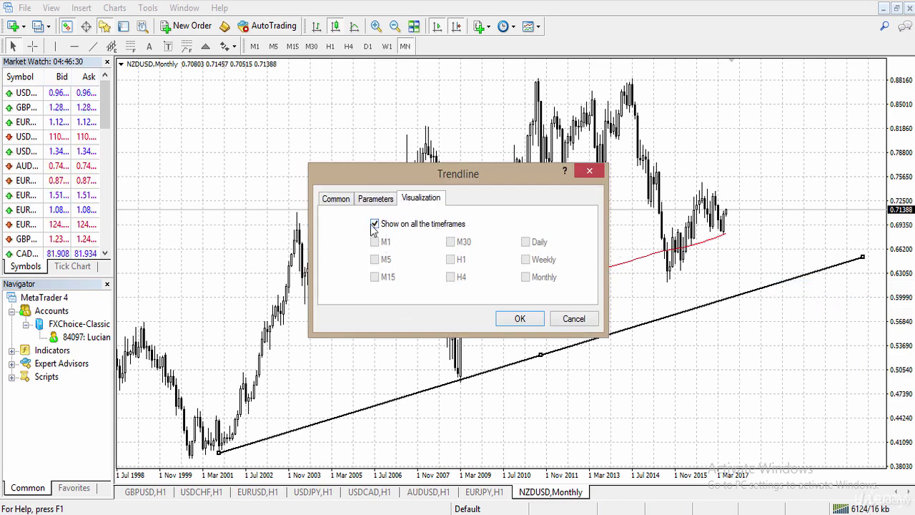
pyautogui.click(374, 223)
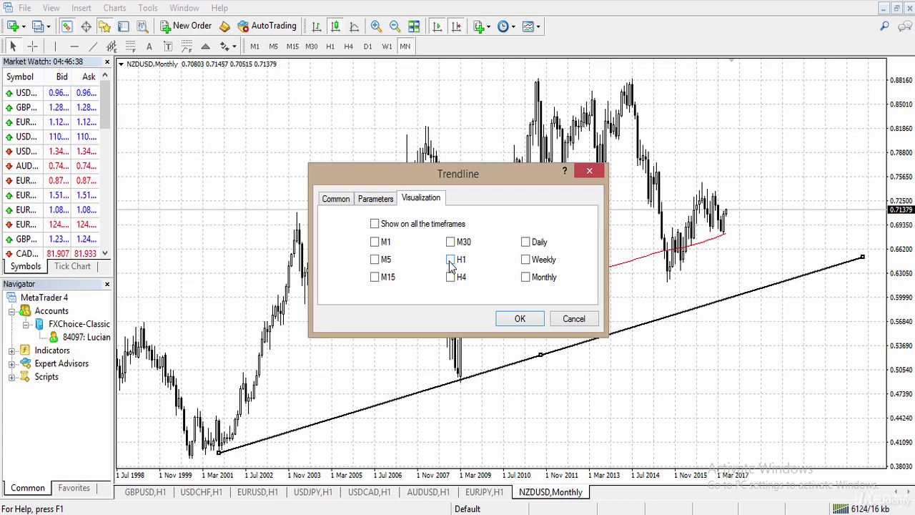
pyautogui.click(375, 224)
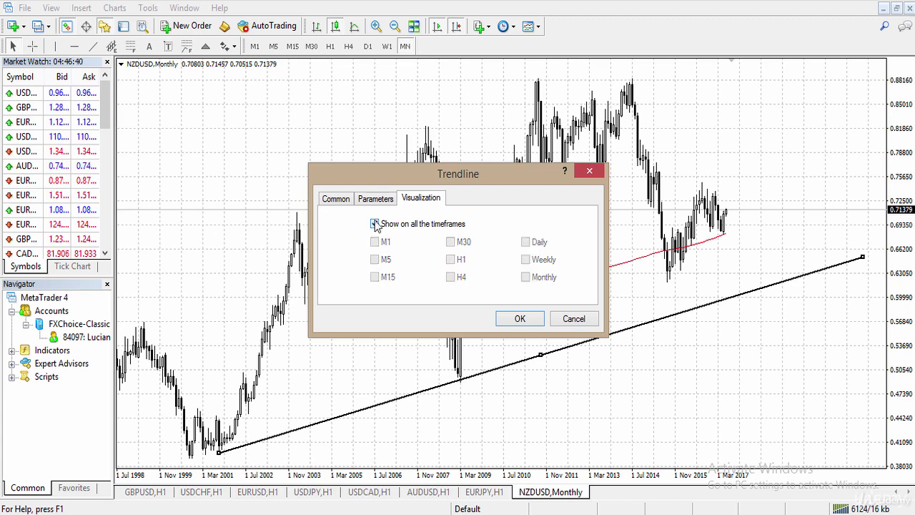
pyautogui.click(380, 203)
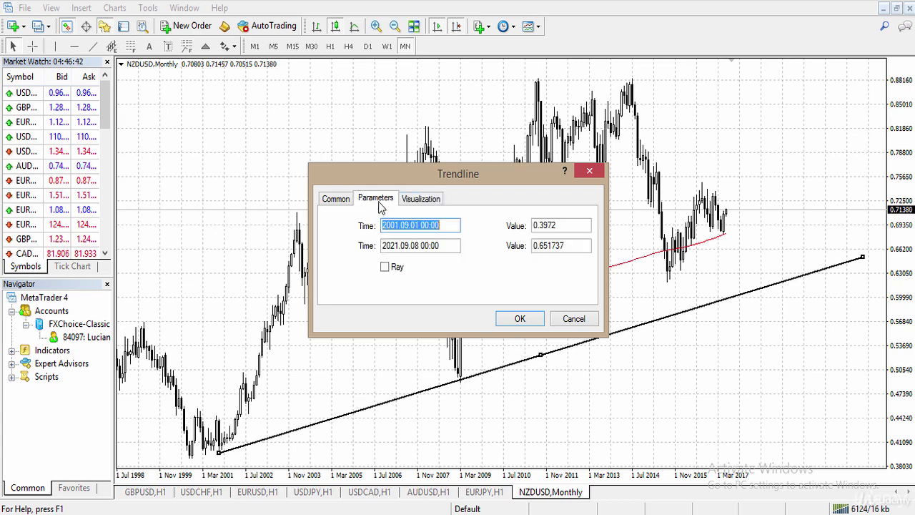
pyautogui.click(385, 267)
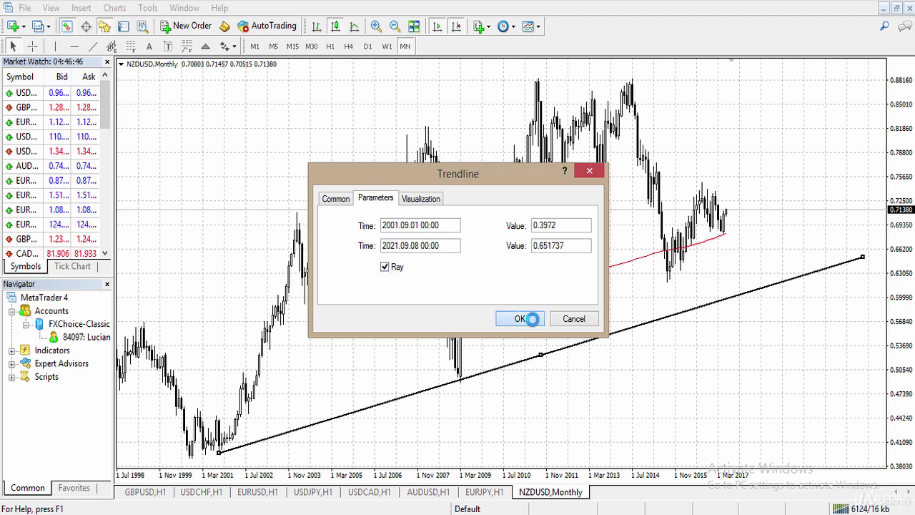
pyautogui.click(521, 317)
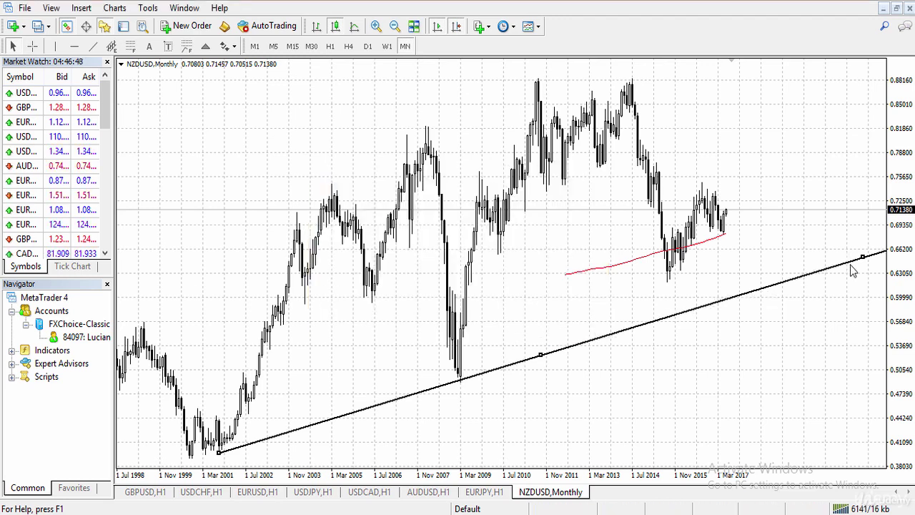
# Lower the trendline's right end to change its slope, then delete it
pyautogui.moveTo(863, 257); pyautogui.dragTo(452, 386)
pyautogui.rightClick(451, 384)
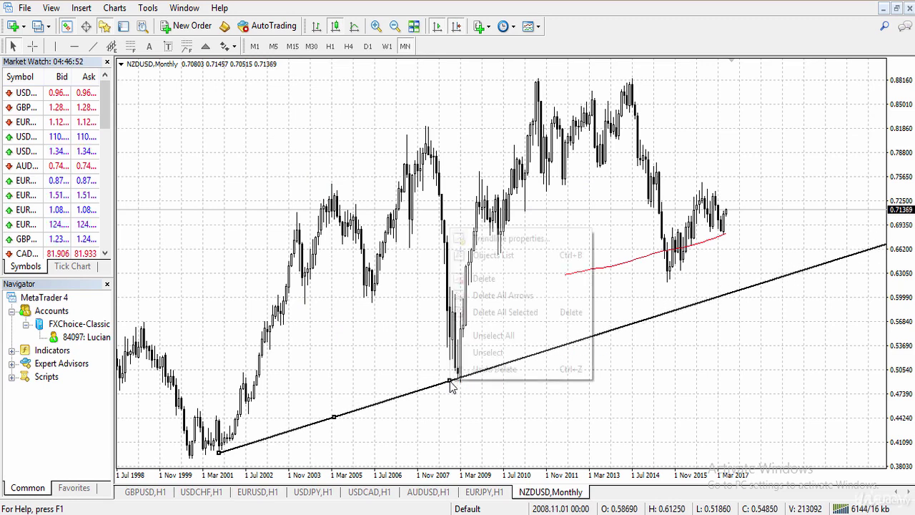
pyautogui.click(500, 281)
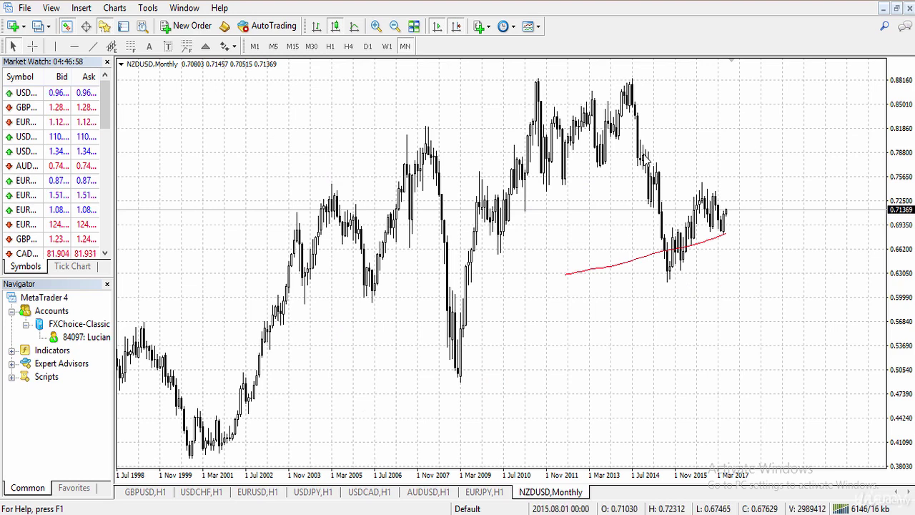
pyautogui.rightClick(682, 129)
pyautogui.click(652, 118)
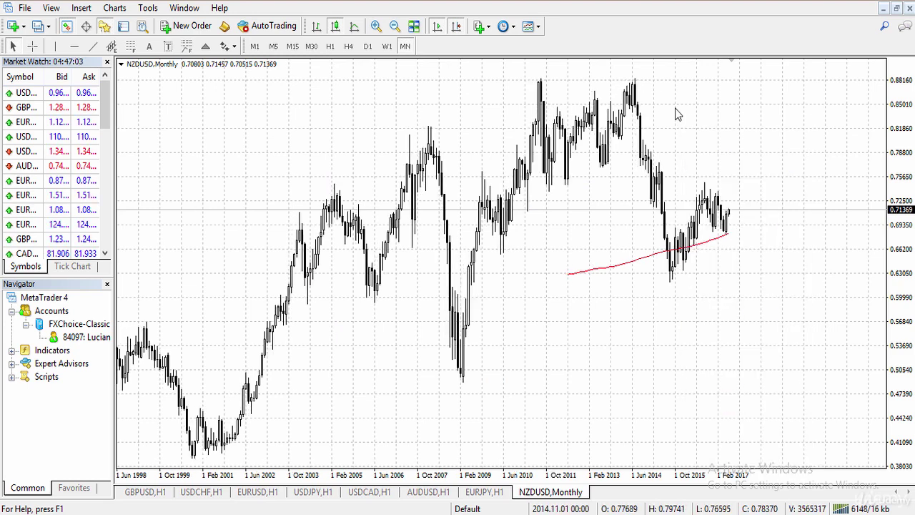
pyautogui.rightClick(690, 116)
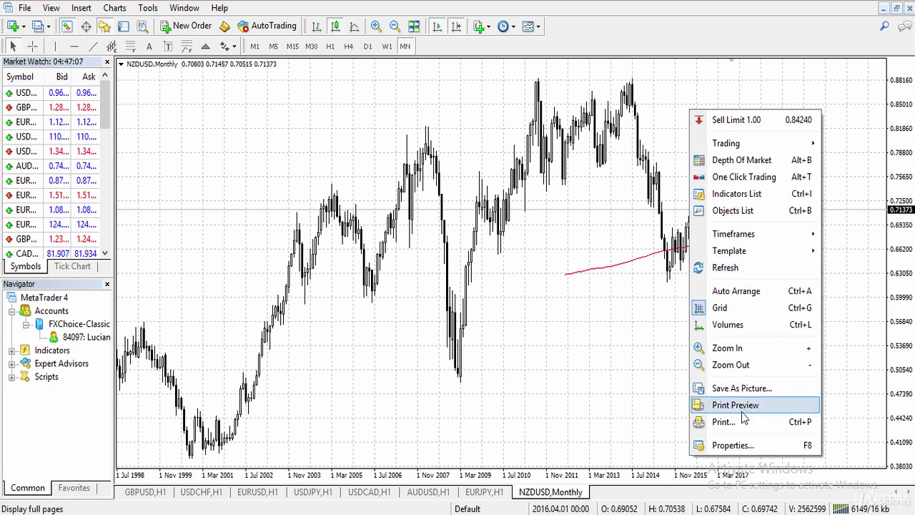
pyautogui.click(740, 446)
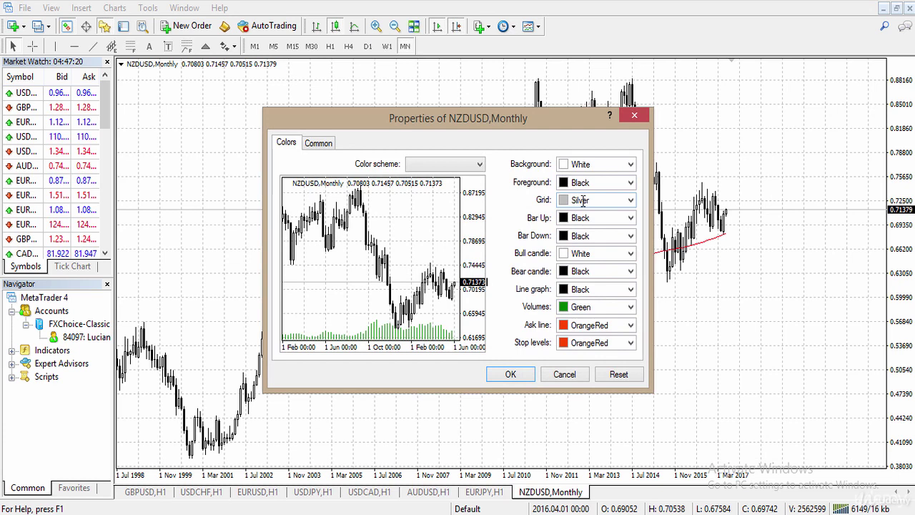
pyautogui.click(466, 166)
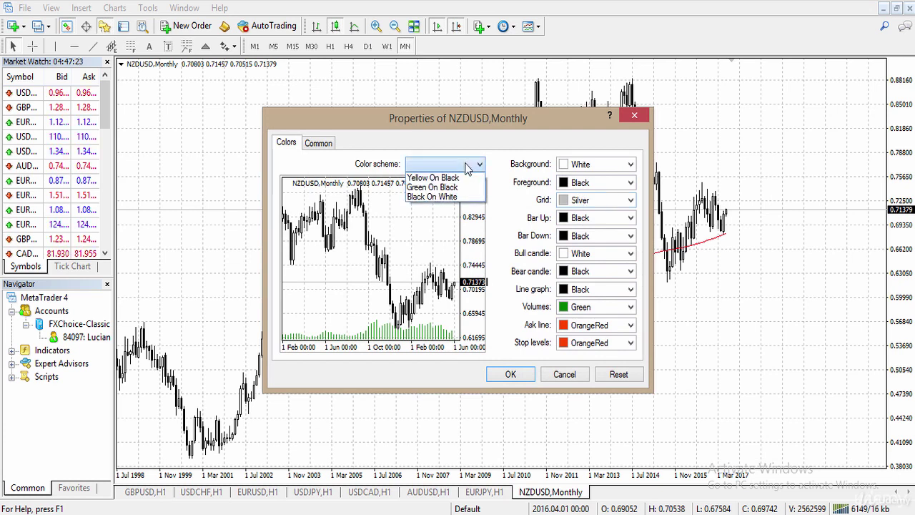
pyautogui.click(443, 188)
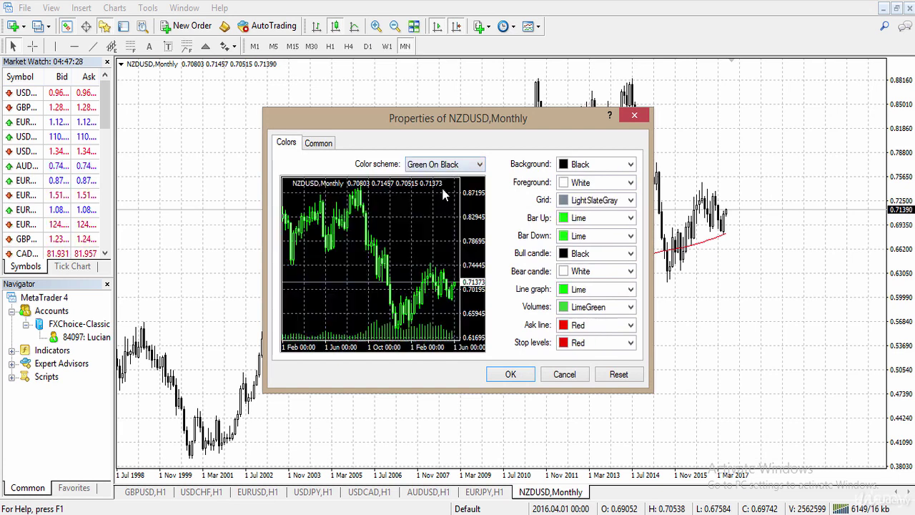
pyautogui.click(472, 167)
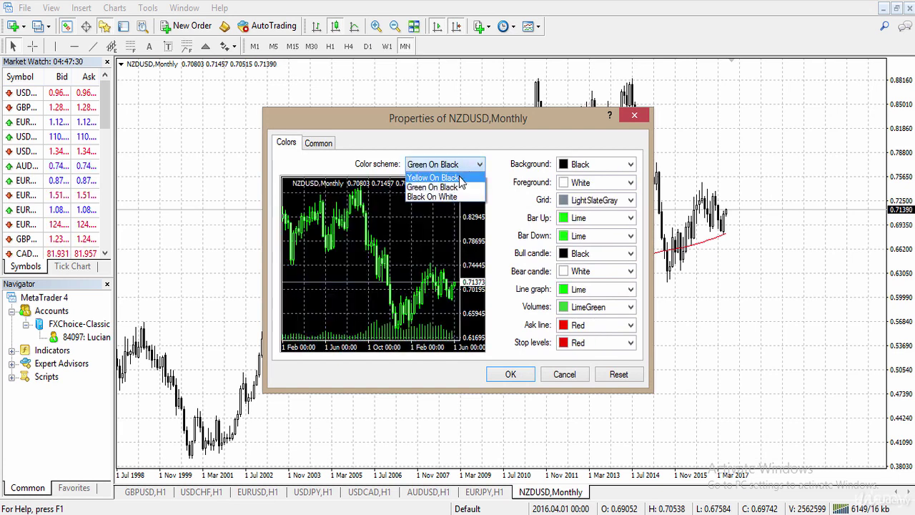
pyautogui.click(463, 177)
pyautogui.click(475, 167)
pyautogui.click(435, 197)
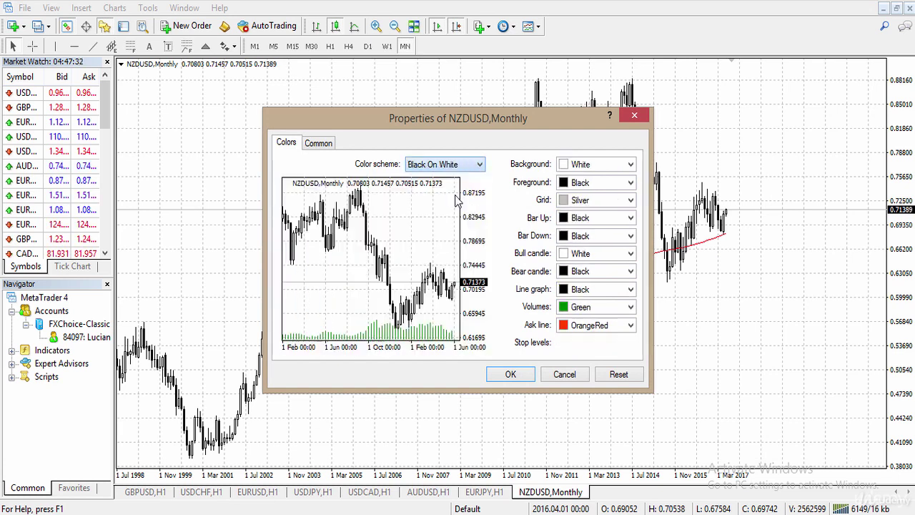
pyautogui.click(557, 377)
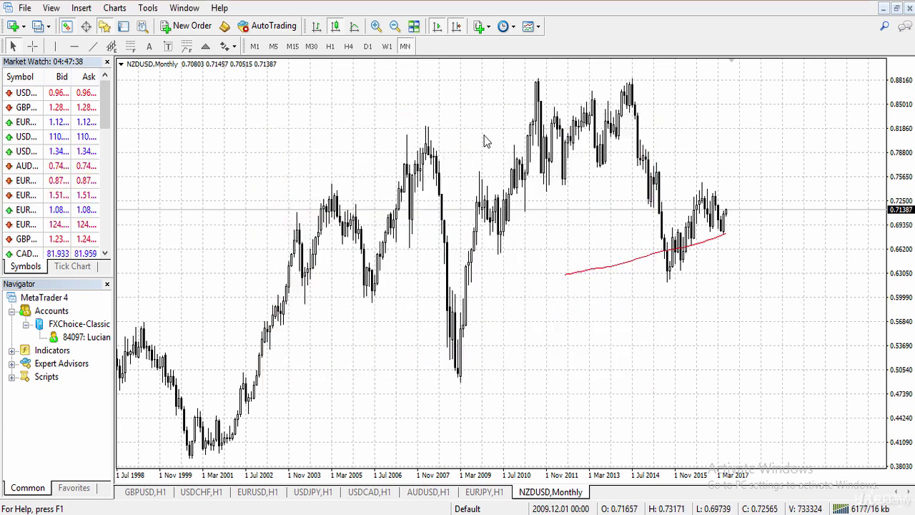
# Add the Volumes indicator with the second, thicker line width for Value Up
pyautogui.click(485, 27)
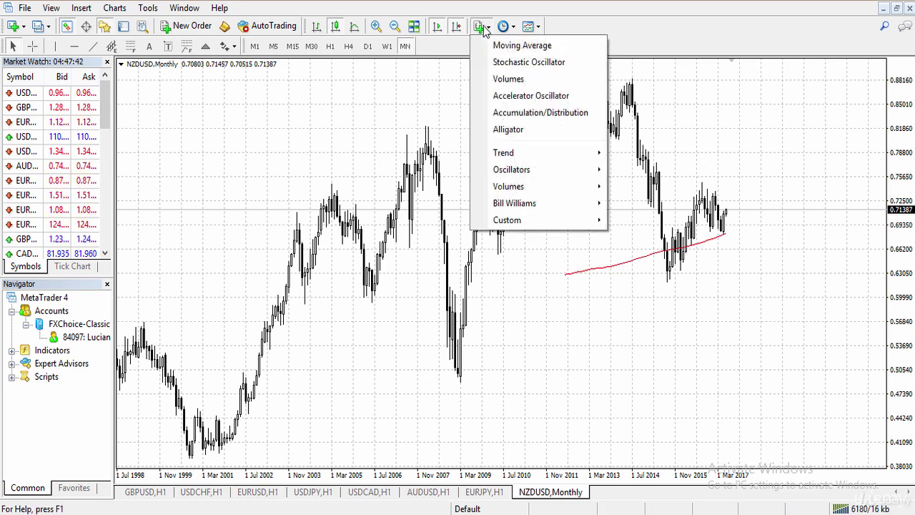
pyautogui.moveTo(522, 171)
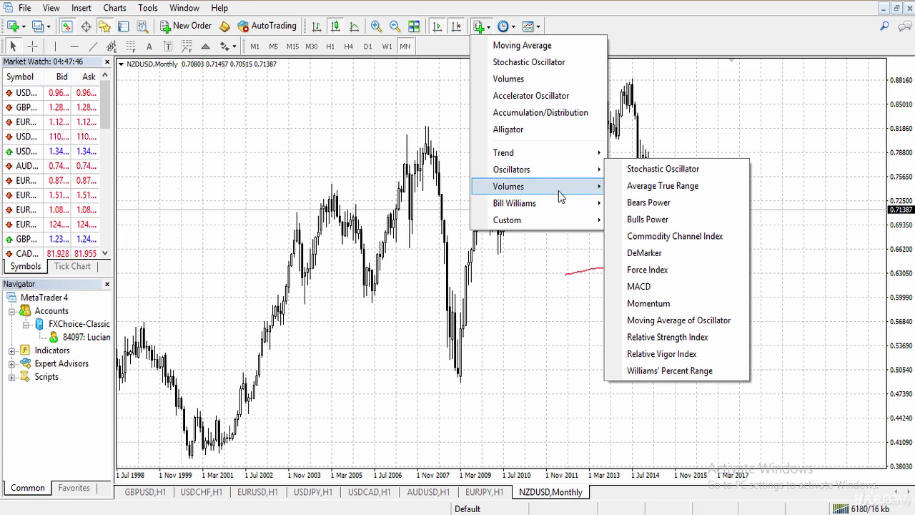
pyautogui.moveTo(557, 193)
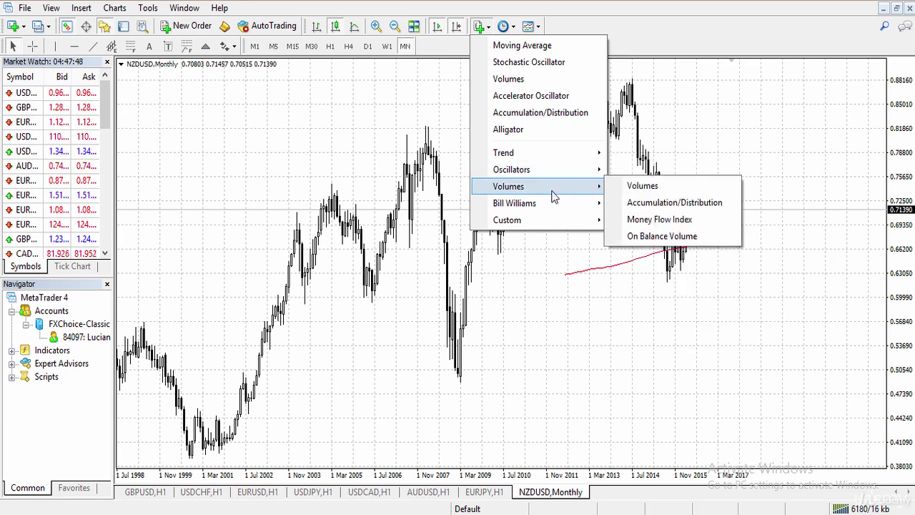
pyautogui.click(650, 190)
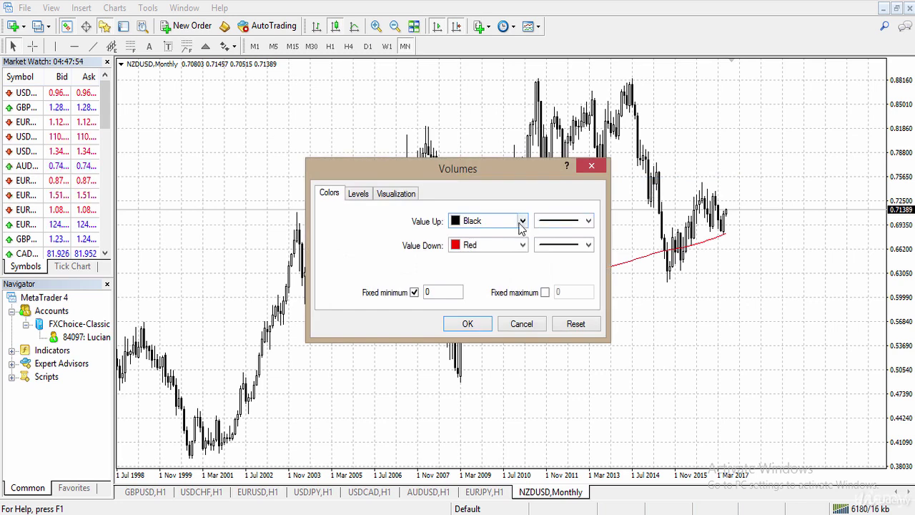
pyautogui.click(588, 221)
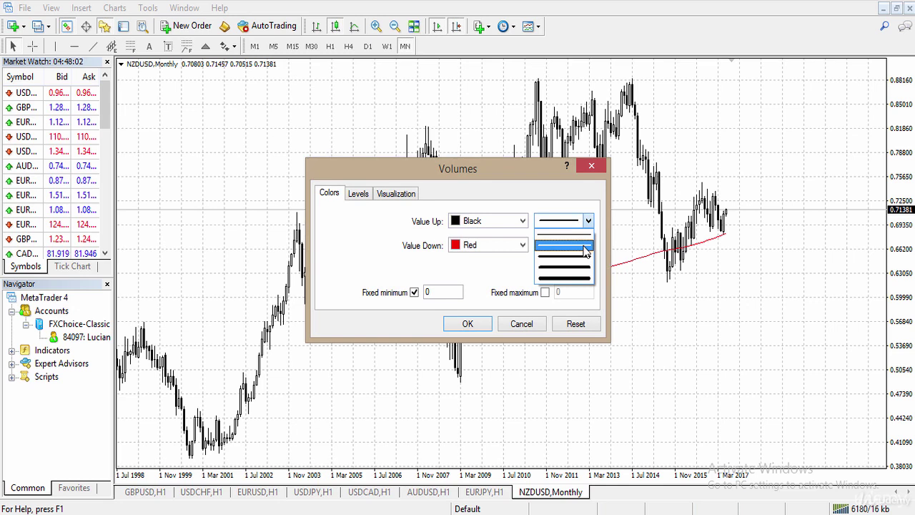
pyautogui.click(586, 247)
pyautogui.click(393, 194)
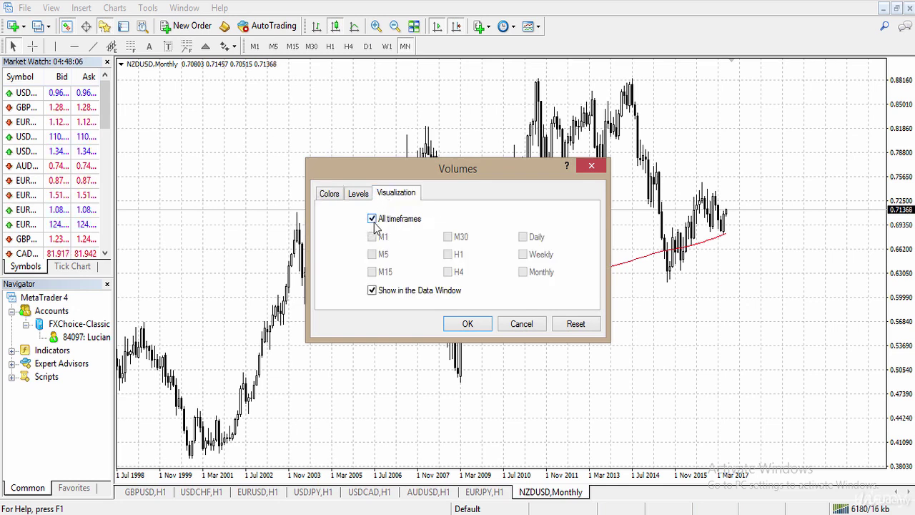
pyautogui.click(357, 194)
pyautogui.click(330, 194)
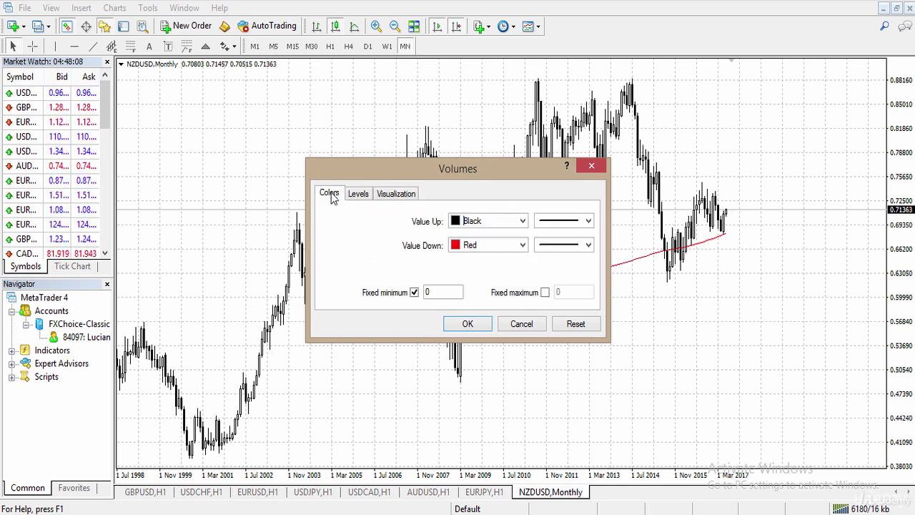
pyautogui.click(468, 324)
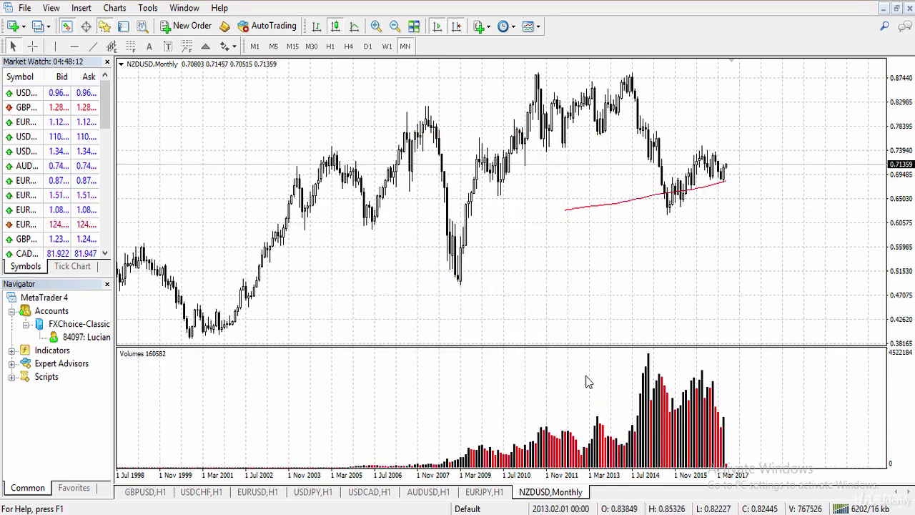
# Shrink the Volumes pane and show NZDUSD on D1, keeping chart shift on
pyautogui.moveTo(584, 348); pyautogui.dragTo(584, 394)
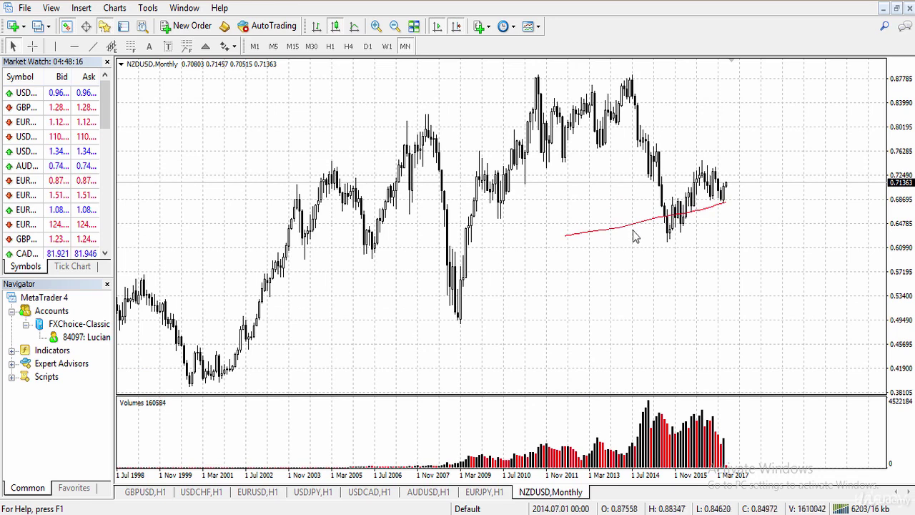
pyautogui.moveTo(628, 229)
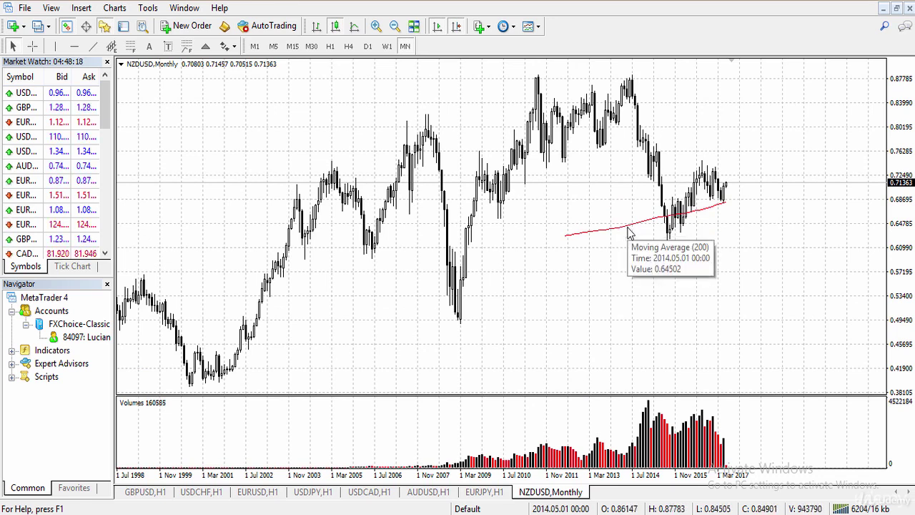
pyautogui.click(367, 45)
pyautogui.click(456, 26)
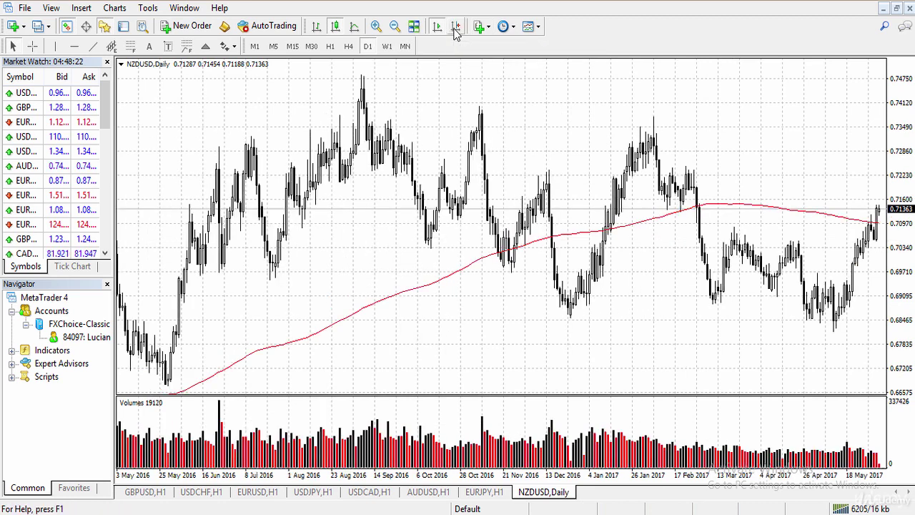
pyautogui.click(456, 26)
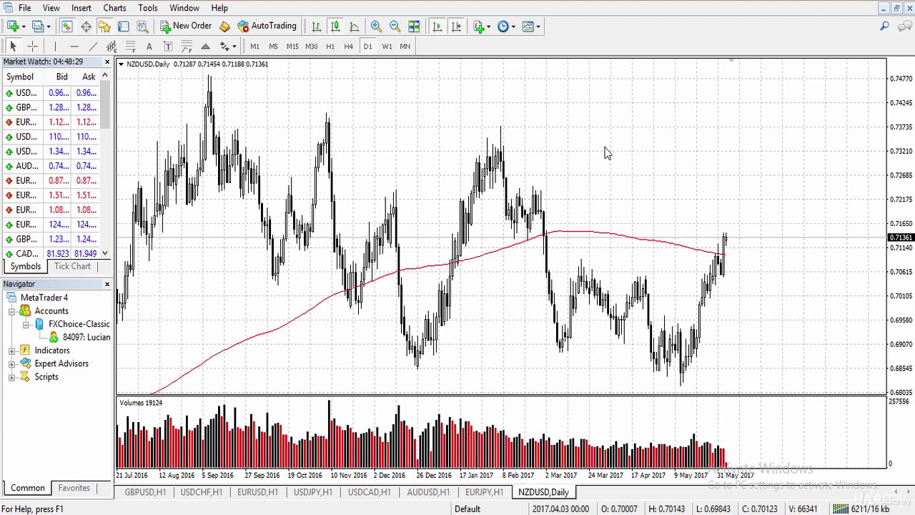
# Save the chart setup as template default.tpl, overwriting the existing file
pyautogui.rightClick(564, 109)
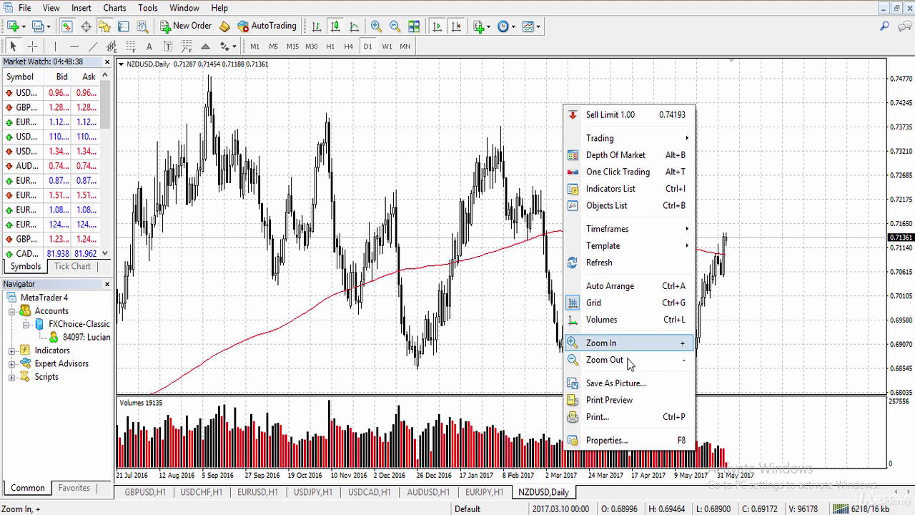
pyautogui.moveTo(619, 246)
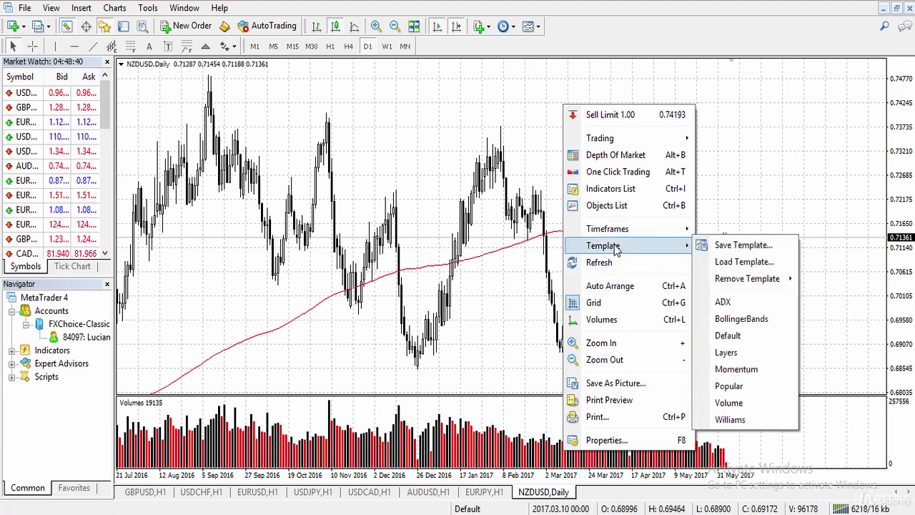
pyautogui.click(737, 250)
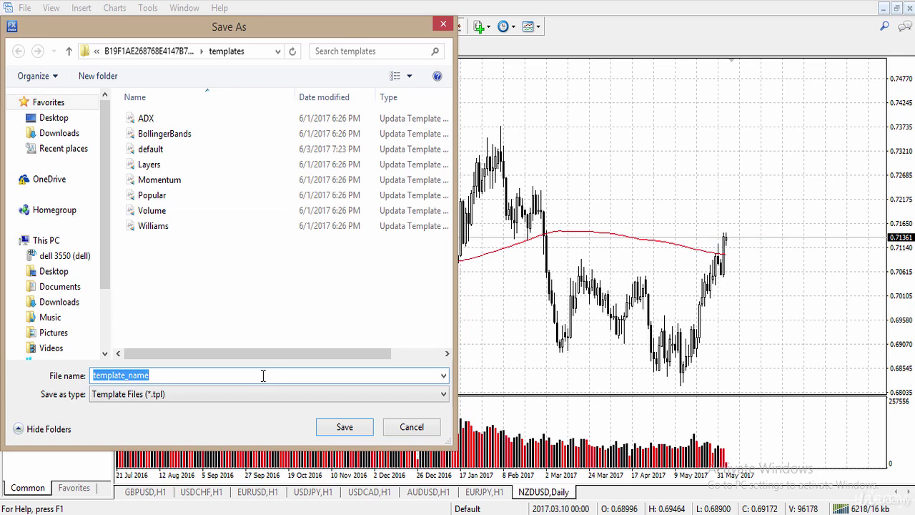
pyautogui.press('BackSpace')
pyautogui.write('d')
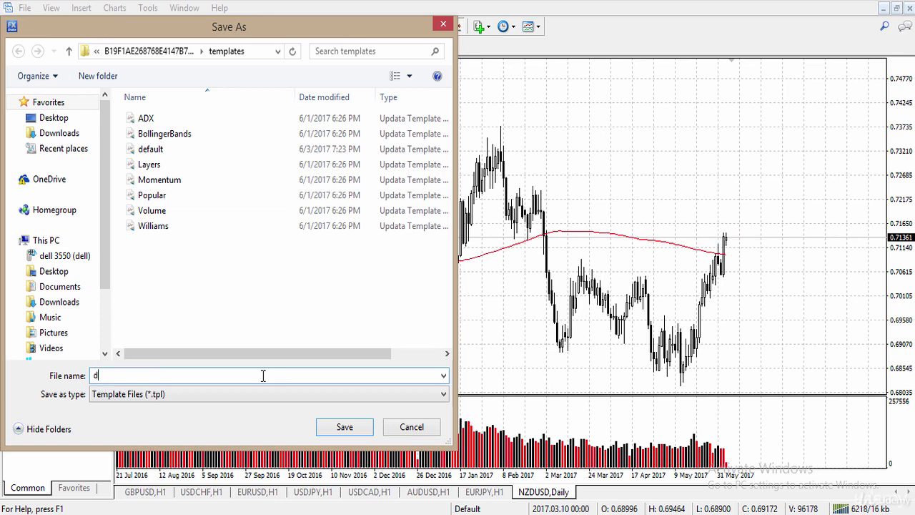
pyautogui.write('efau')
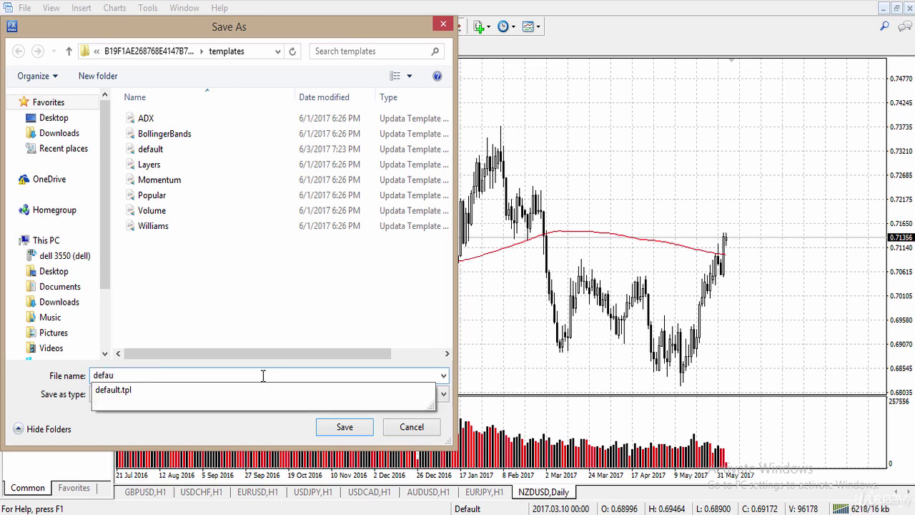
pyautogui.write('l')
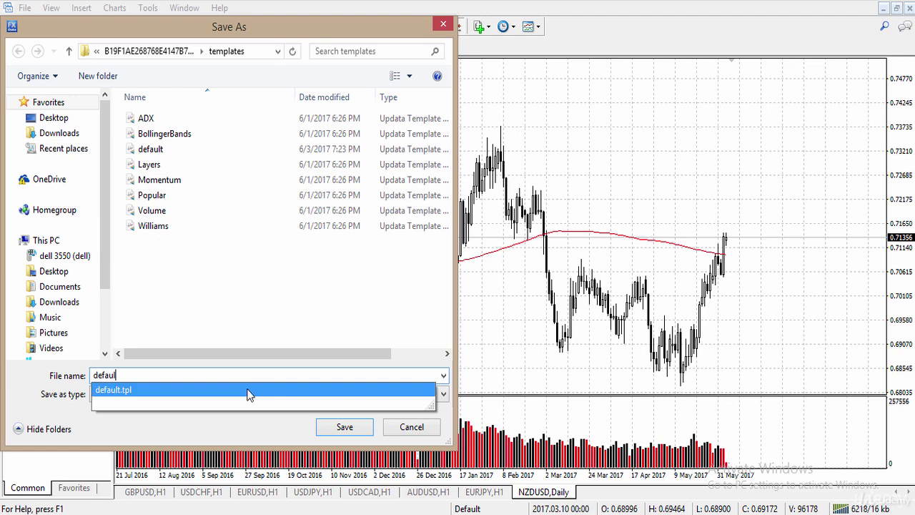
pyautogui.write('t')
pyautogui.click(246, 390)
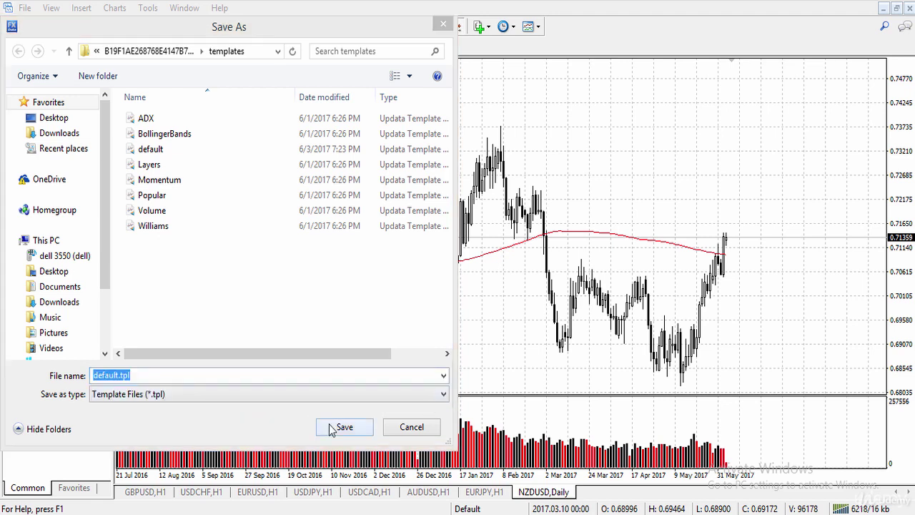
pyautogui.click(331, 427)
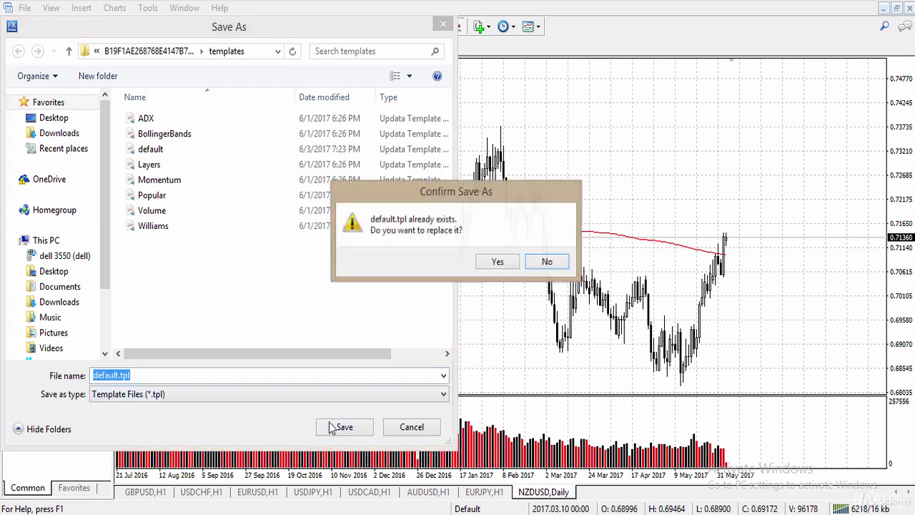
pyautogui.click(498, 261)
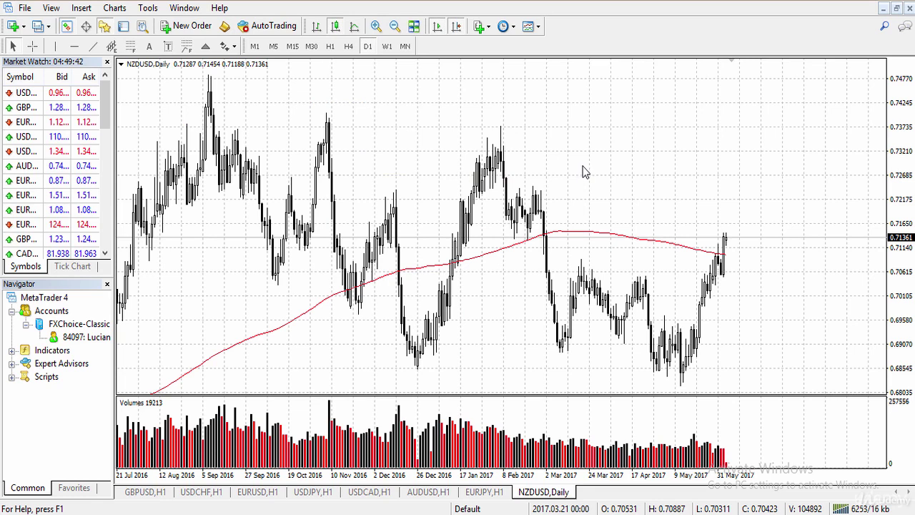
# Close the EURJPY, AUDUSD, USDCAD and USDJPY charts
pyautogui.rightClick(486, 498)
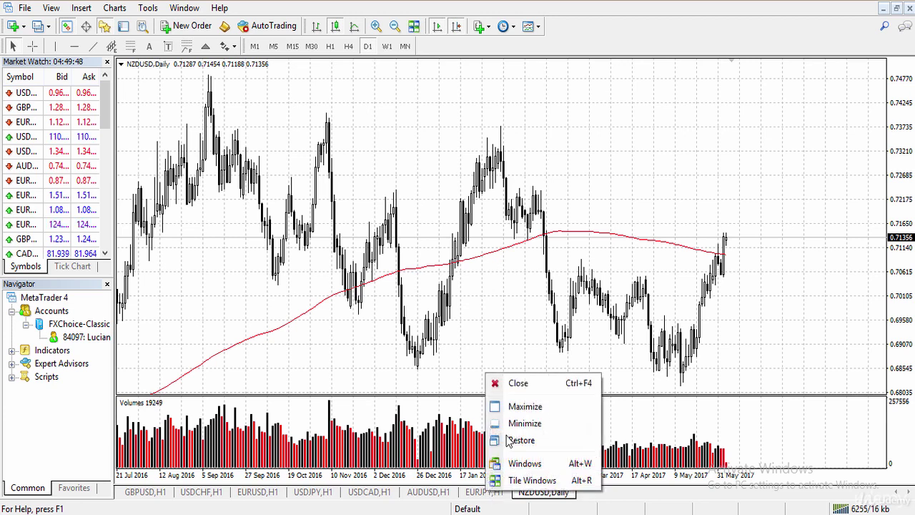
pyautogui.click(504, 383)
pyautogui.click(441, 495)
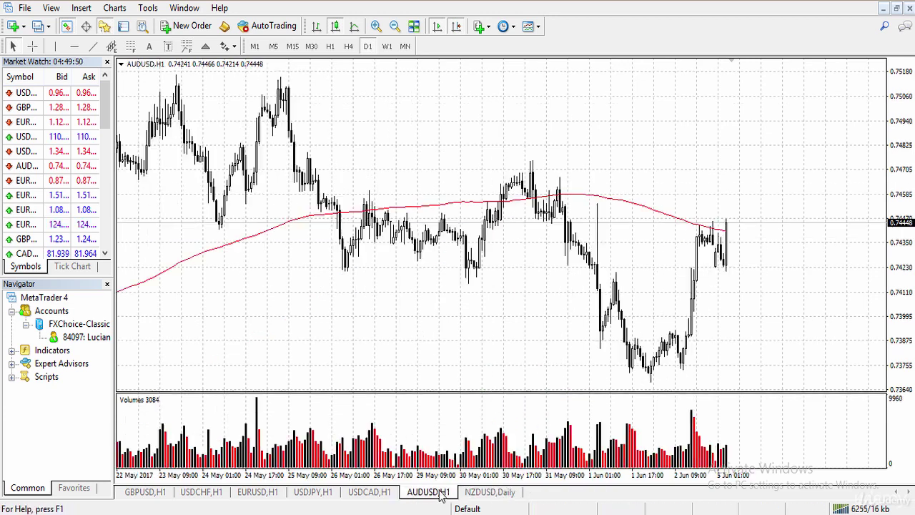
pyautogui.rightClick(439, 496)
pyautogui.click(468, 380)
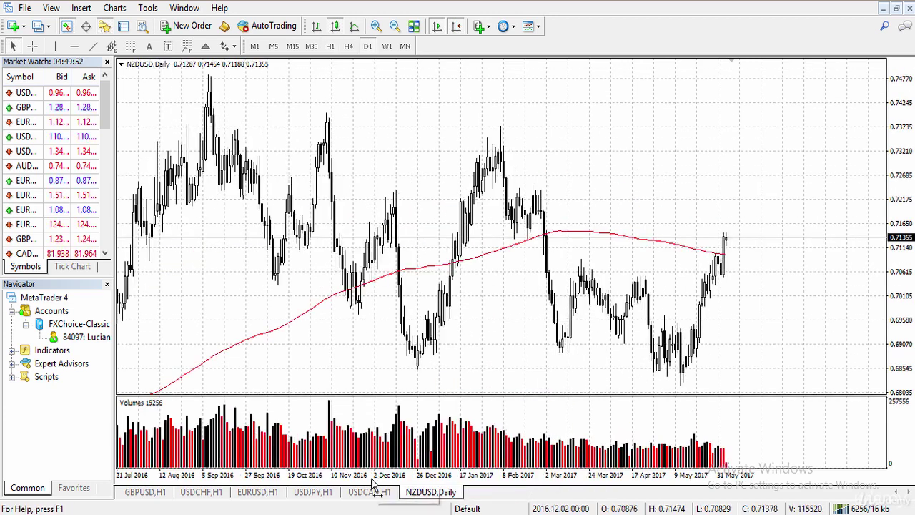
pyautogui.click(372, 493)
pyautogui.rightClick(372, 493)
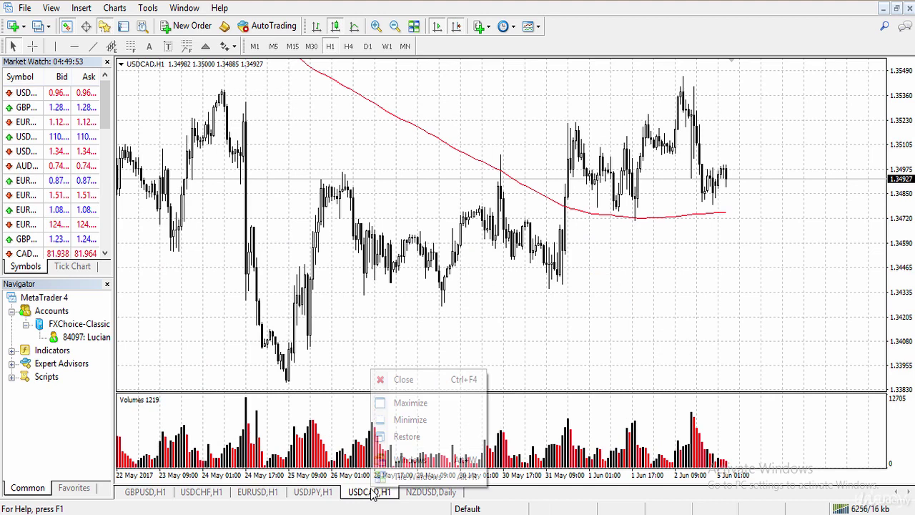
pyautogui.click(392, 378)
pyautogui.click(320, 492)
pyautogui.rightClick(320, 492)
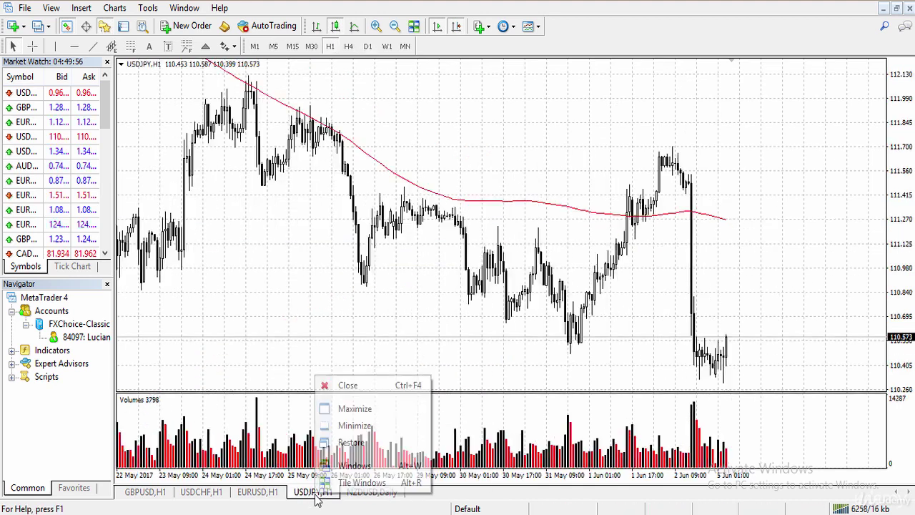
pyautogui.click(347, 384)
# Close the EURUSD, USDCHF and GBPUSD hourly charts
pyautogui.click(258, 492)
pyautogui.rightClick(258, 492)
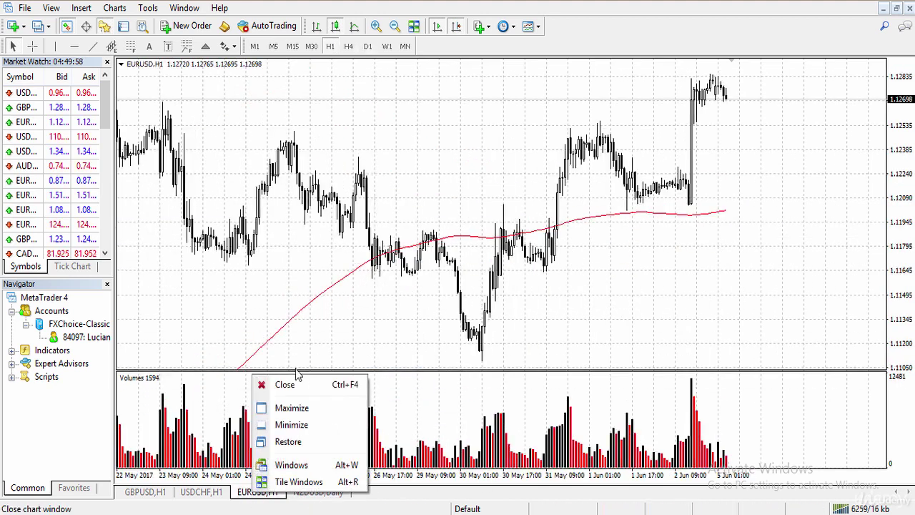
pyautogui.click(284, 385)
pyautogui.click(203, 492)
pyautogui.rightClick(203, 492)
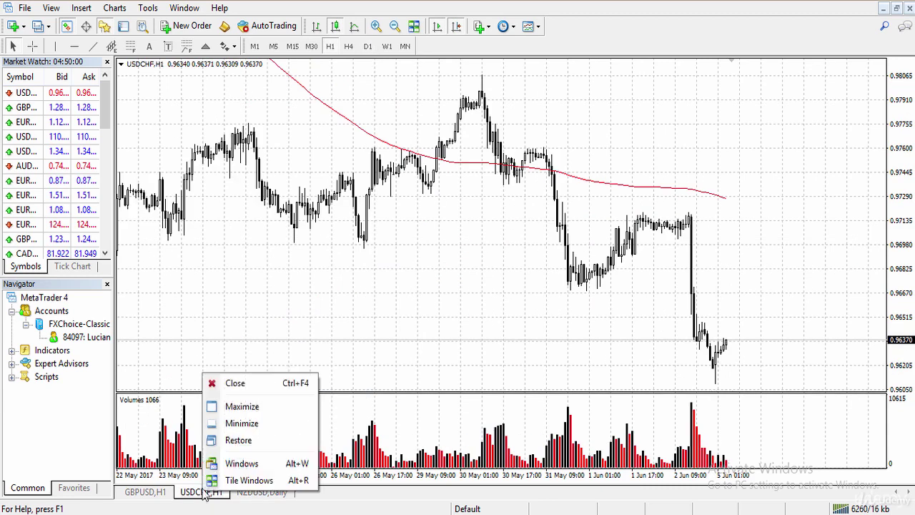
pyautogui.click(235, 384)
pyautogui.click(150, 493)
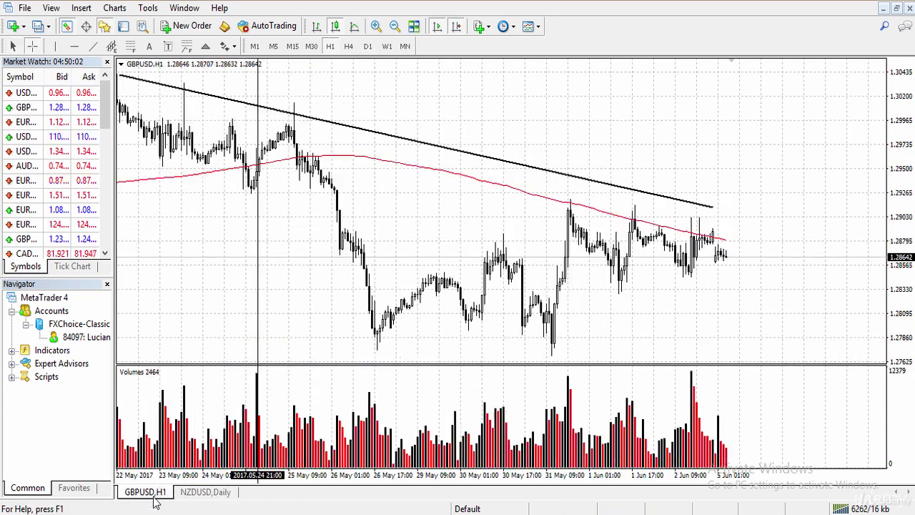
pyautogui.rightClick(153, 496)
pyautogui.click(191, 386)
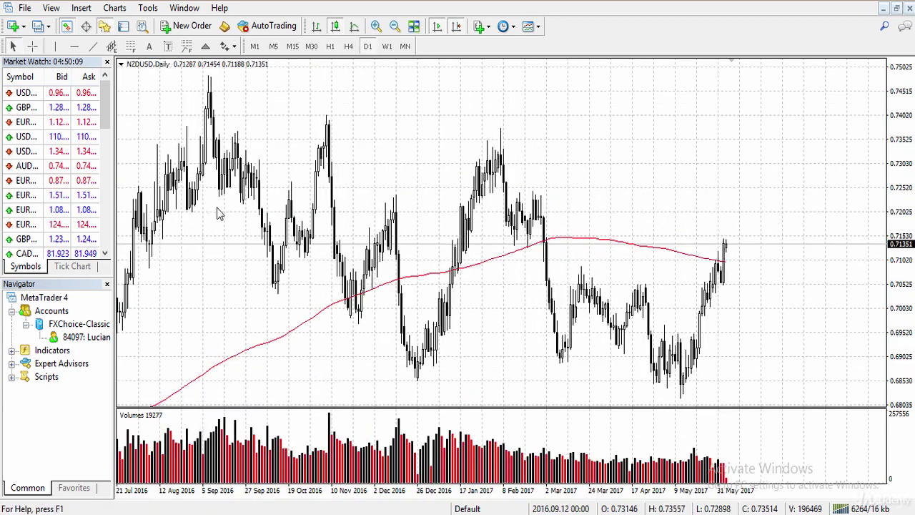
# Open new GBPUSD, EURUSD, USDJPY and USDCAD charts from the New Chart symbol list
pyautogui.click(20, 29)
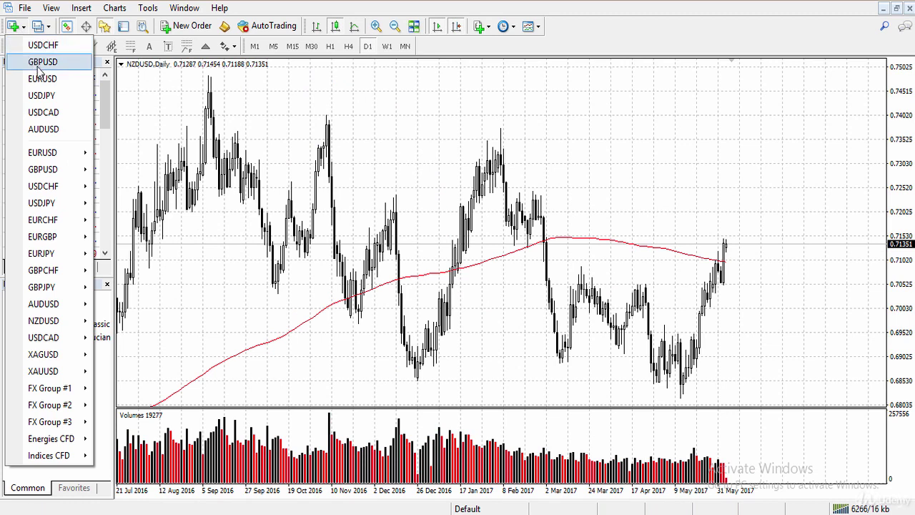
pyautogui.click(41, 63)
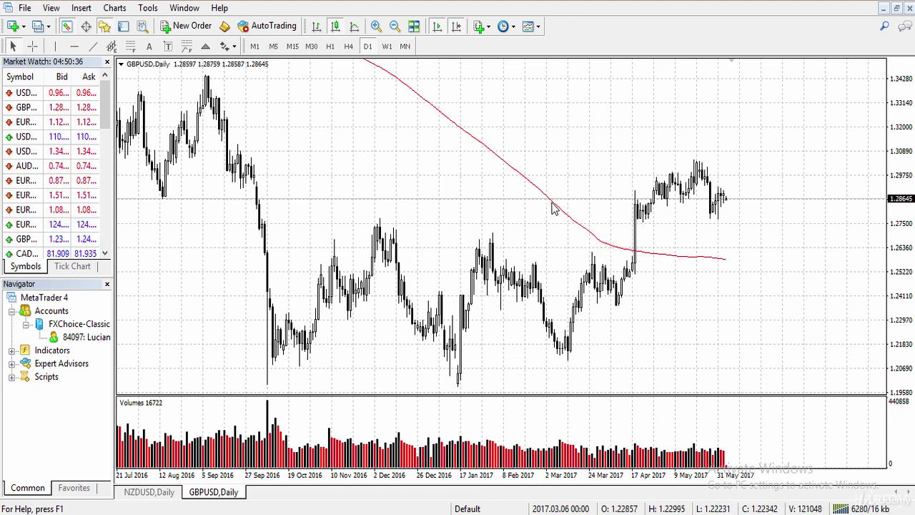
pyautogui.moveTo(551, 205)
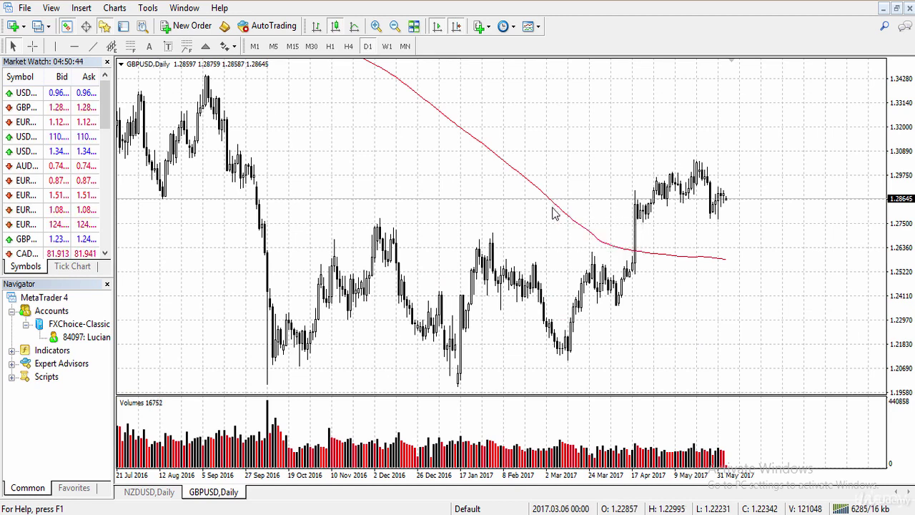
pyautogui.click(16, 28)
pyautogui.click(39, 78)
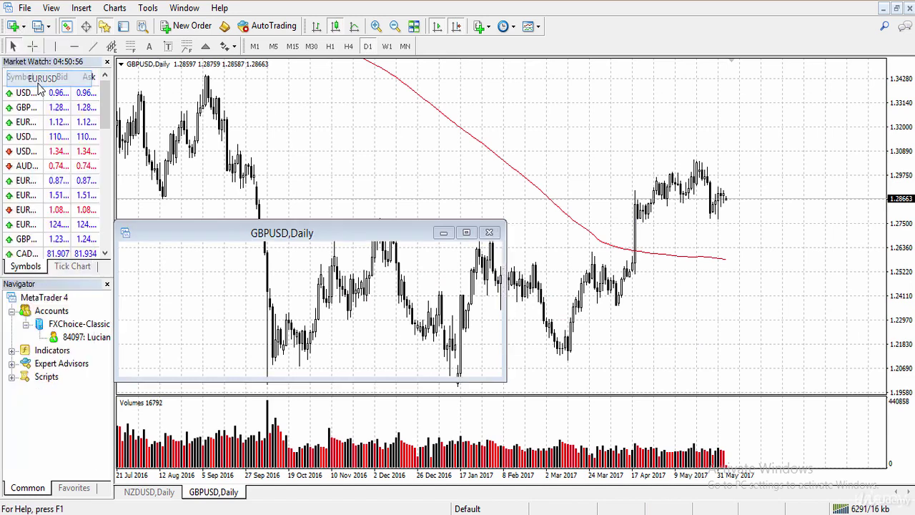
pyautogui.click(16, 27)
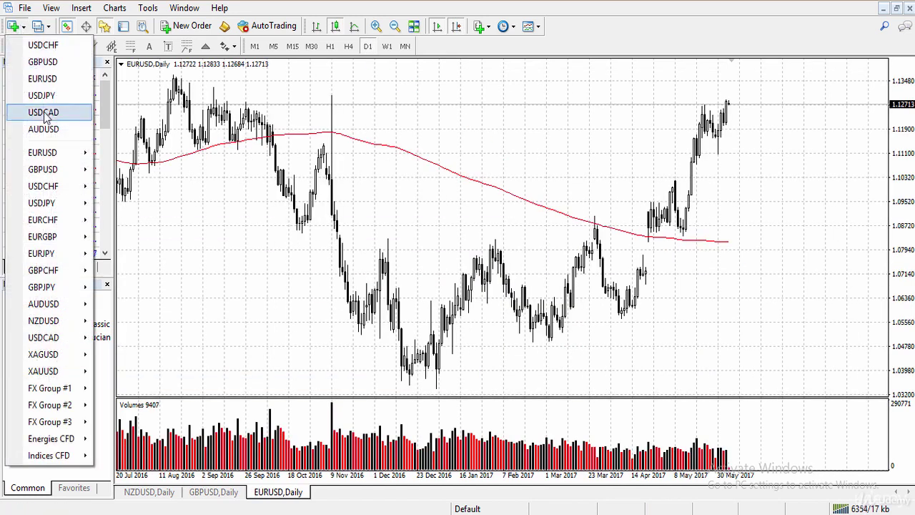
pyautogui.click(41, 96)
pyautogui.click(16, 27)
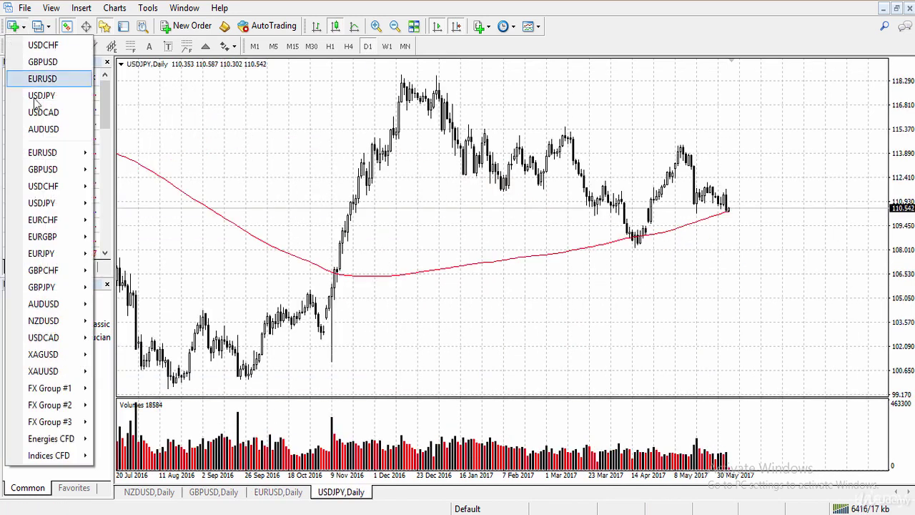
pyautogui.click(40, 113)
# Open new EURJPY, GBPJPY and EURAUD daily charts from FX Group #1
pyautogui.click(15, 27)
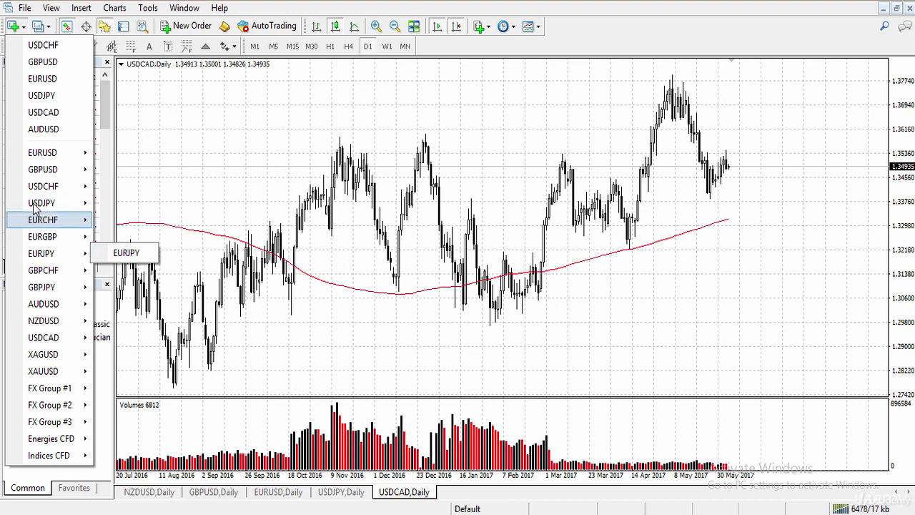
pyautogui.moveTo(72, 264)
pyautogui.click(118, 254)
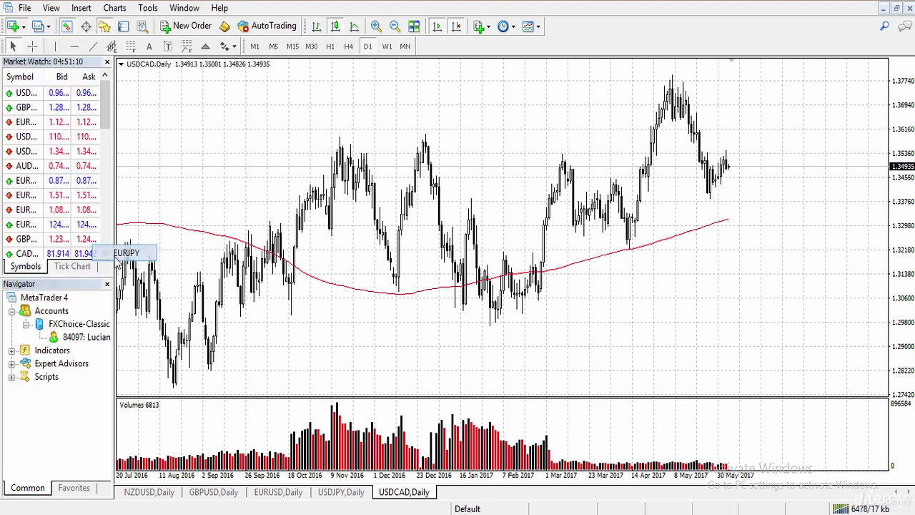
pyautogui.click(13, 26)
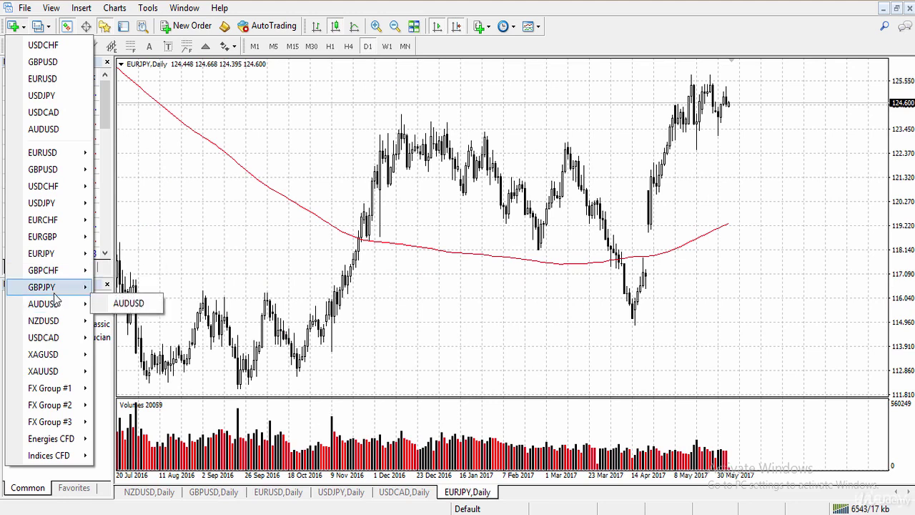
pyautogui.moveTo(55, 293)
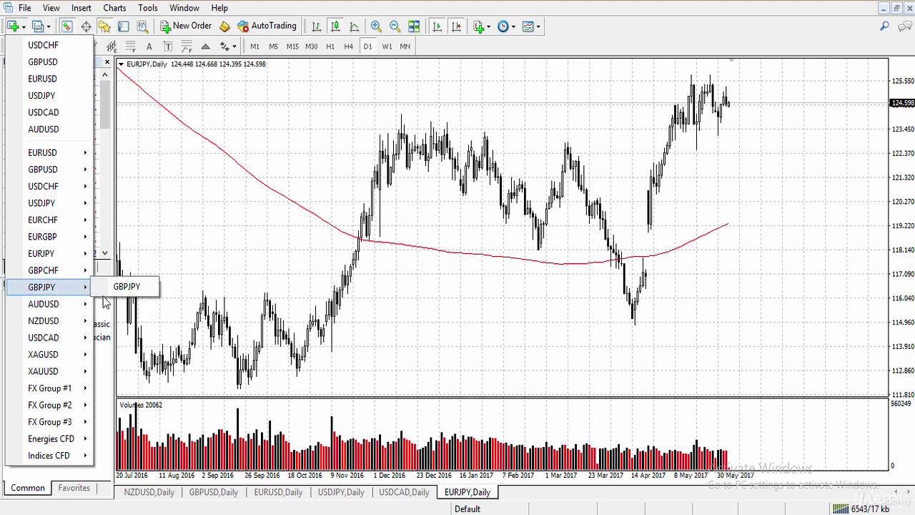
pyautogui.click(126, 287)
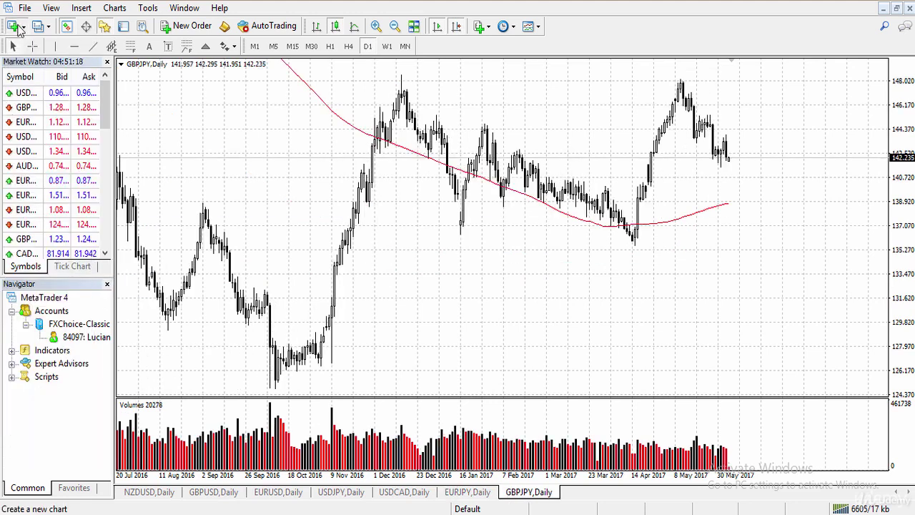
pyautogui.click(19, 27)
pyautogui.moveTo(66, 343)
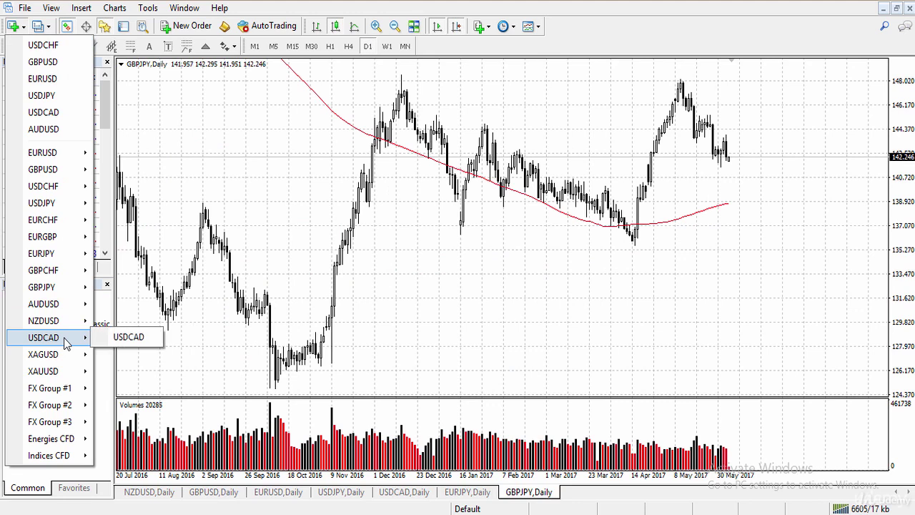
pyautogui.moveTo(68, 387)
pyautogui.click(129, 390)
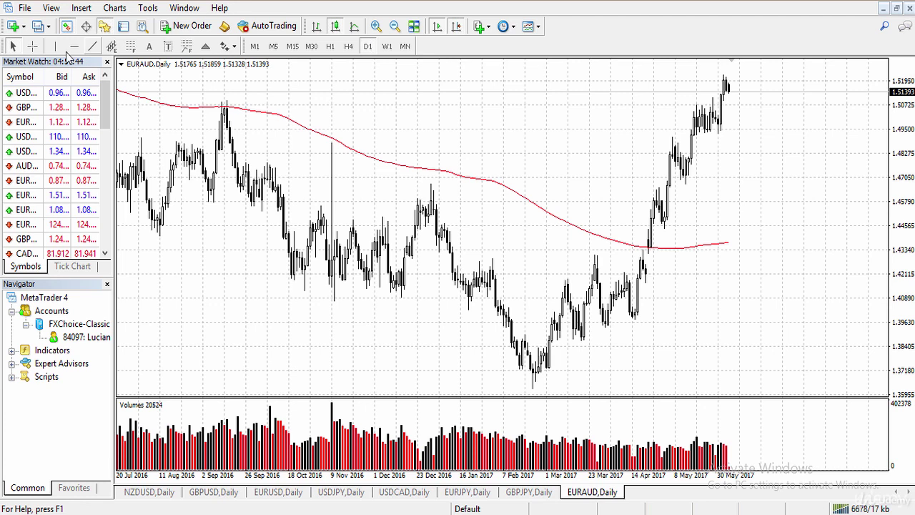
# Measure EURAUD's February-low-to-May-high rise with the crosshair, then show GBPUSD Daily
pyautogui.click(32, 46)
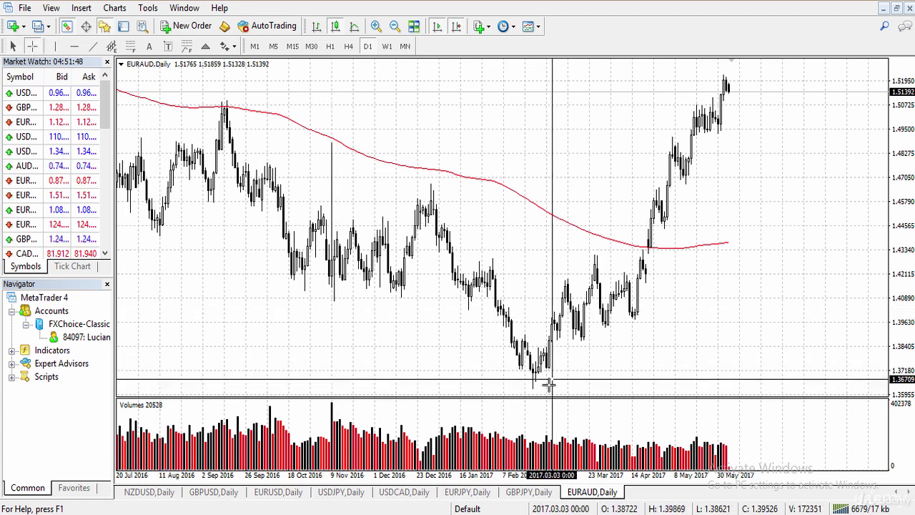
pyautogui.moveTo(529, 386)
pyautogui.mouseDown()
pyautogui.moveTo(737, 128)
pyautogui.moveTo(730, 77)
pyautogui.mouseUp()
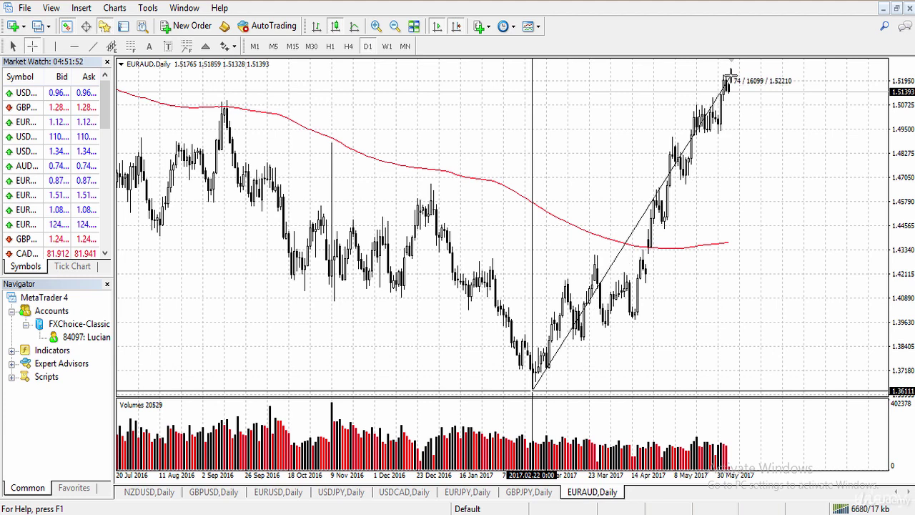
pyautogui.moveTo(731, 75); pyautogui.dragTo(730, 76)
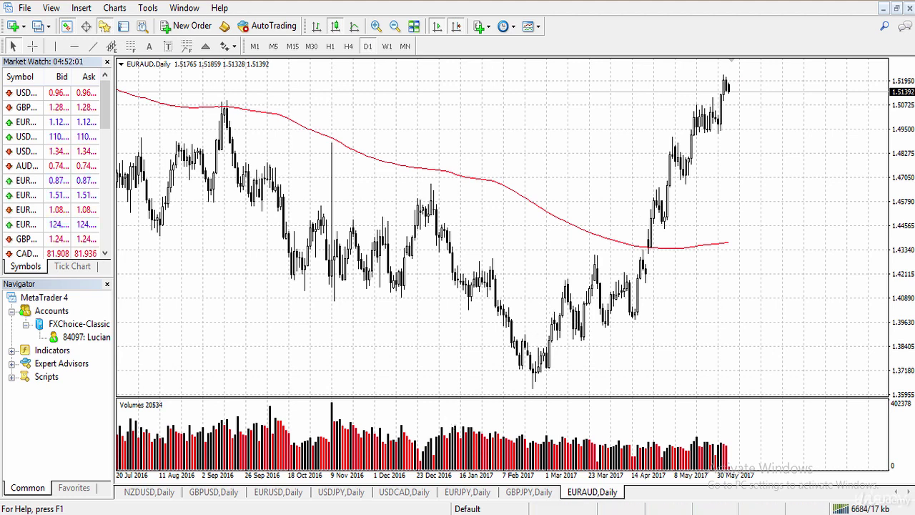
pyautogui.click(211, 493)
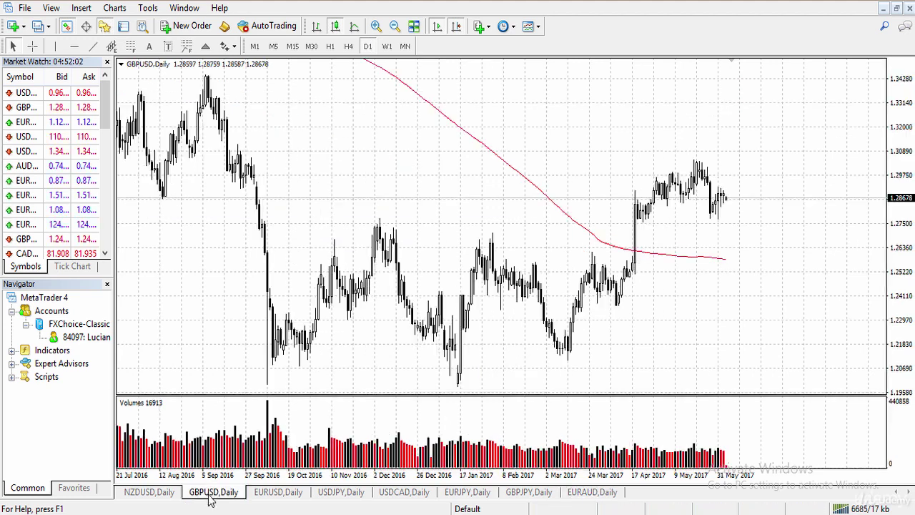
# Bring up the NZDUSD daily chart, zoom in fully, then zoom back out twice
pyautogui.click(170, 496)
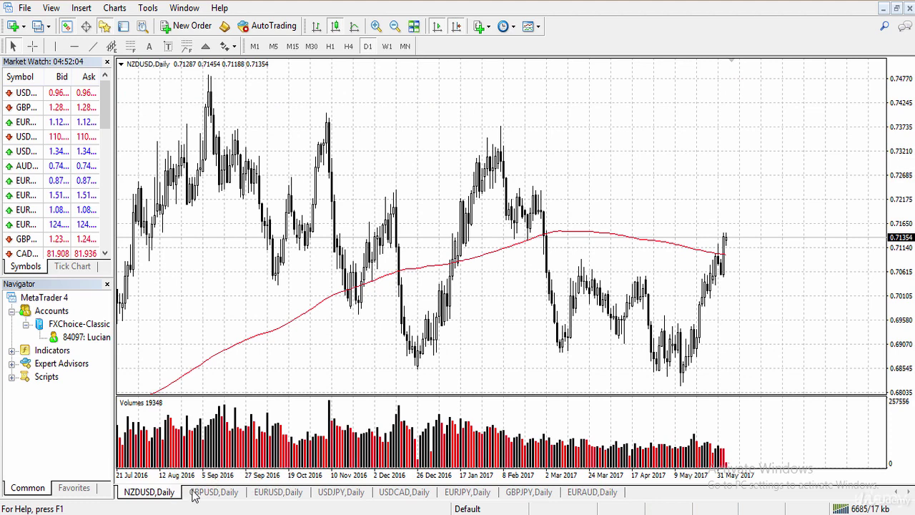
pyautogui.moveTo(340, 296)
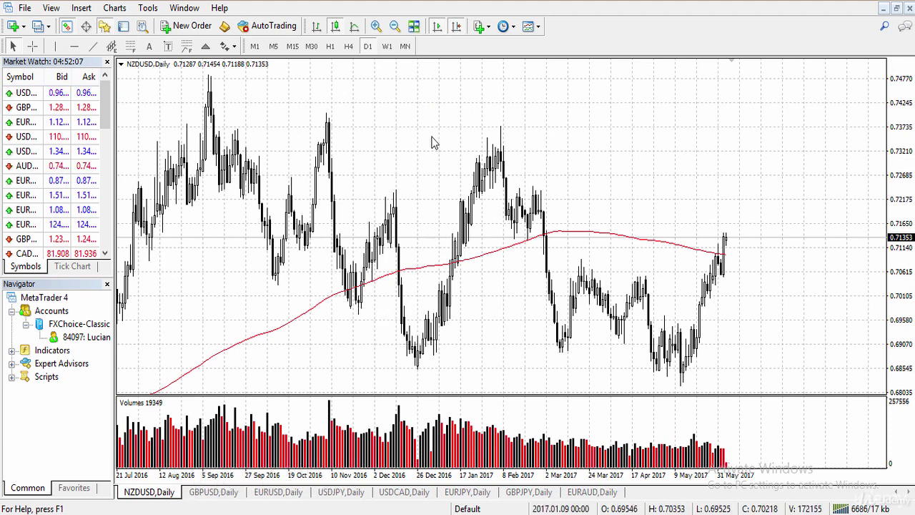
pyautogui.click(375, 27)
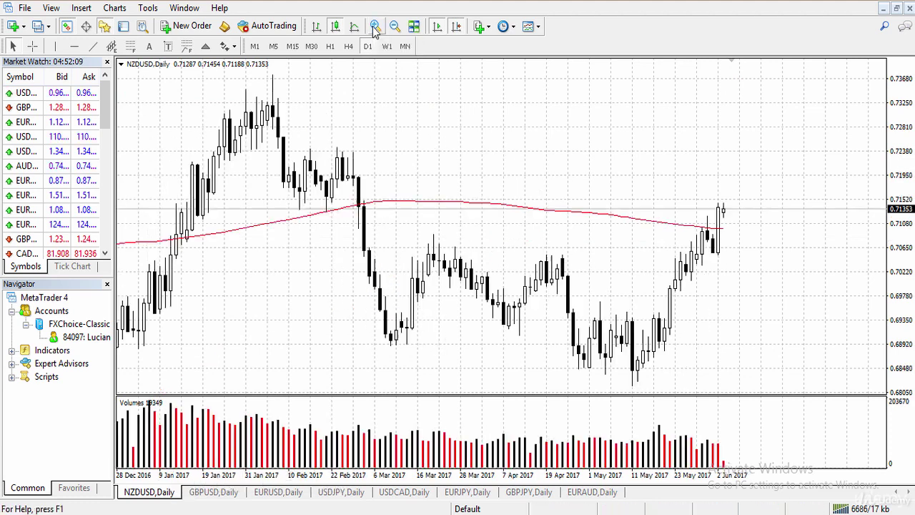
pyautogui.click(374, 27)
pyautogui.click(374, 27)
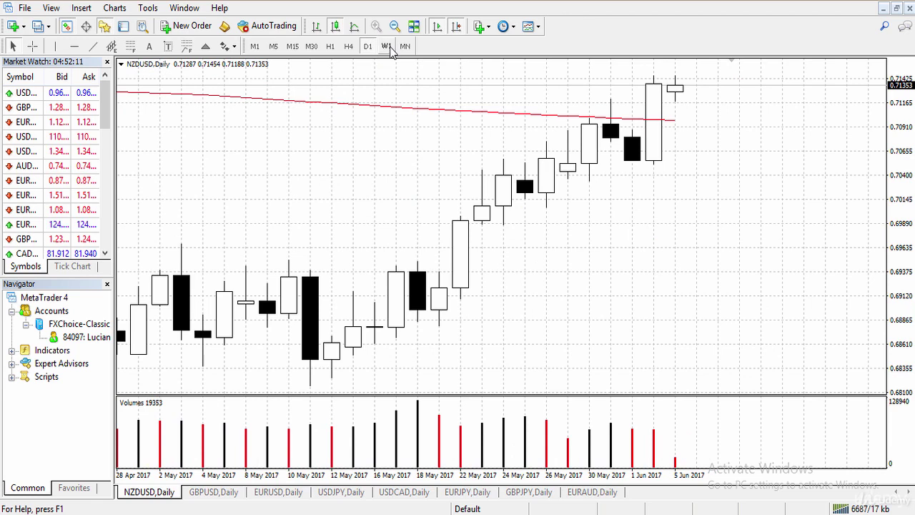
pyautogui.click(394, 27)
pyautogui.click(394, 27)
pyautogui.click(395, 26)
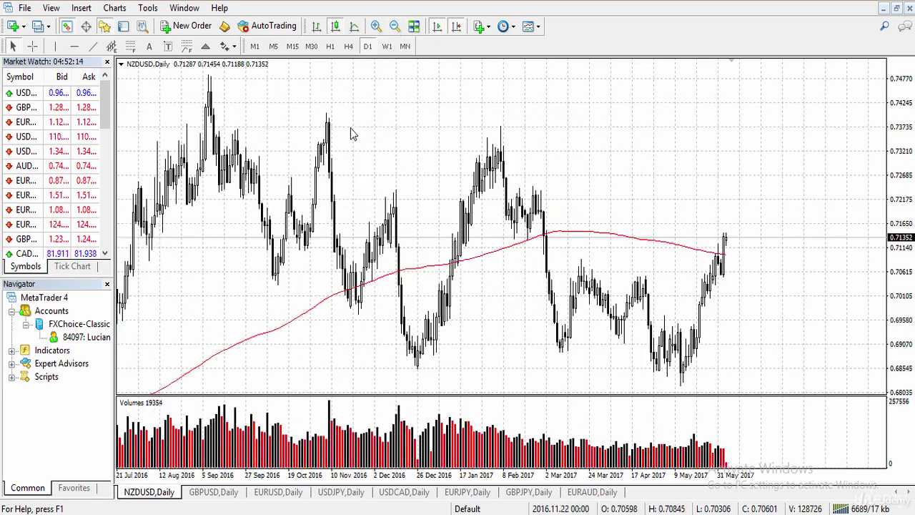
# Pan back into 2015, return to latest prices, and display the chart as bars
pyautogui.scroll(6, 357, 143)
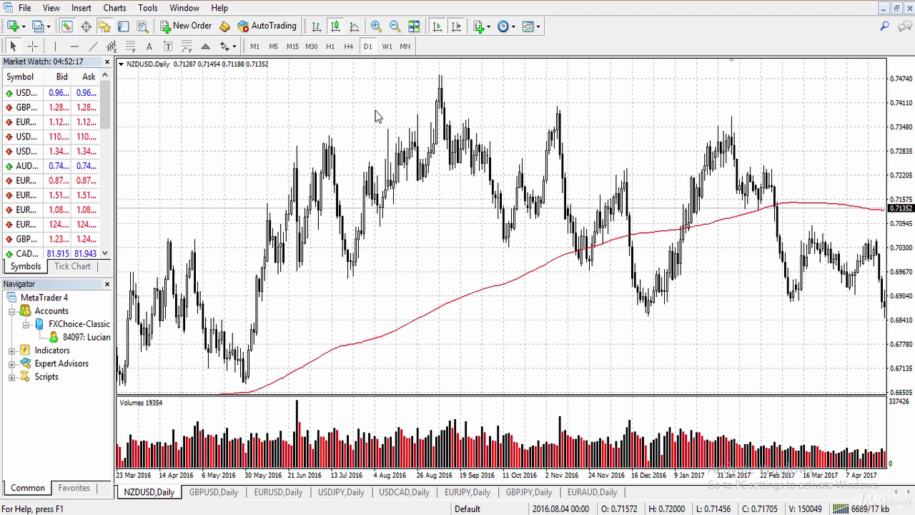
pyautogui.moveTo(376, 117); pyautogui.dragTo(465, 85)
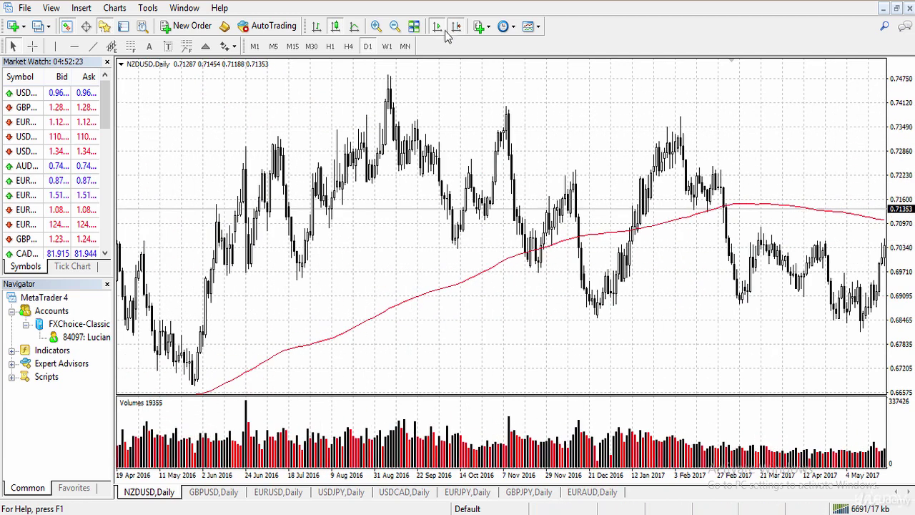
pyautogui.moveTo(516, 112); pyautogui.dragTo(548, 207)
pyautogui.moveTo(489, 207); pyautogui.dragTo(550, 204)
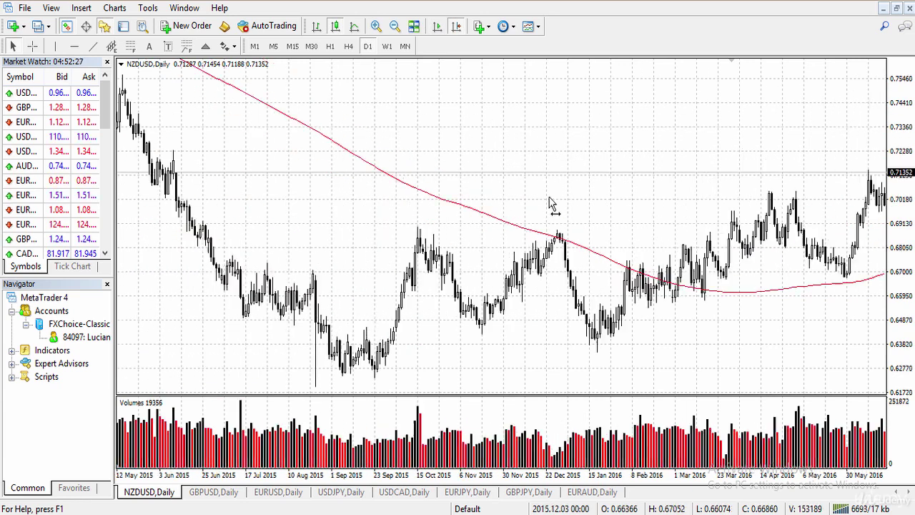
pyautogui.click(459, 30)
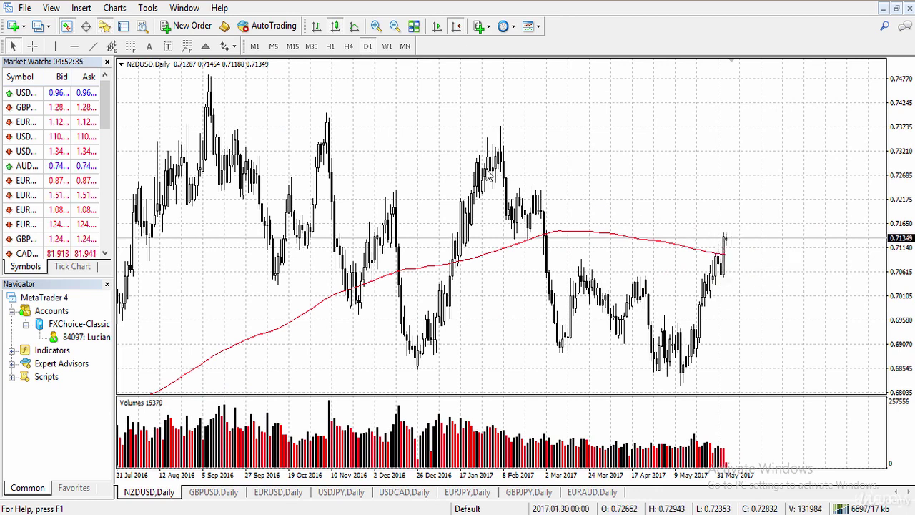
pyautogui.click(354, 26)
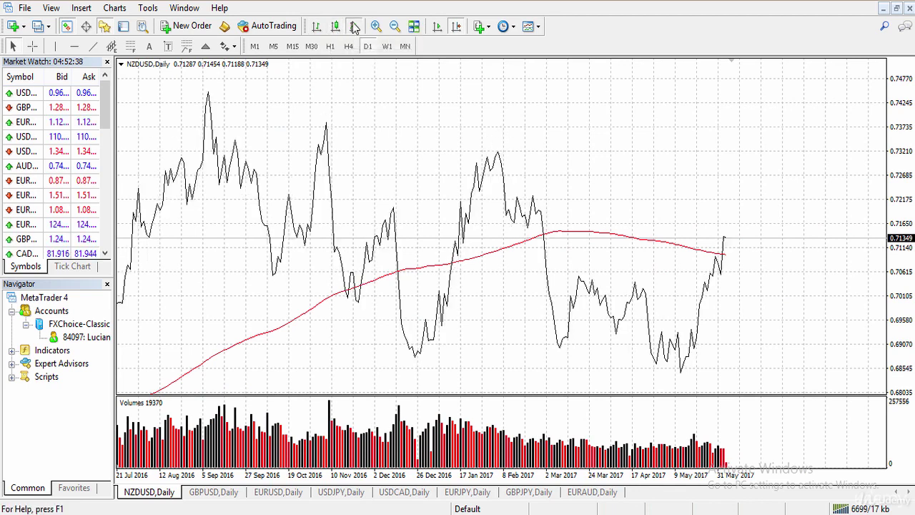
pyautogui.click(313, 30)
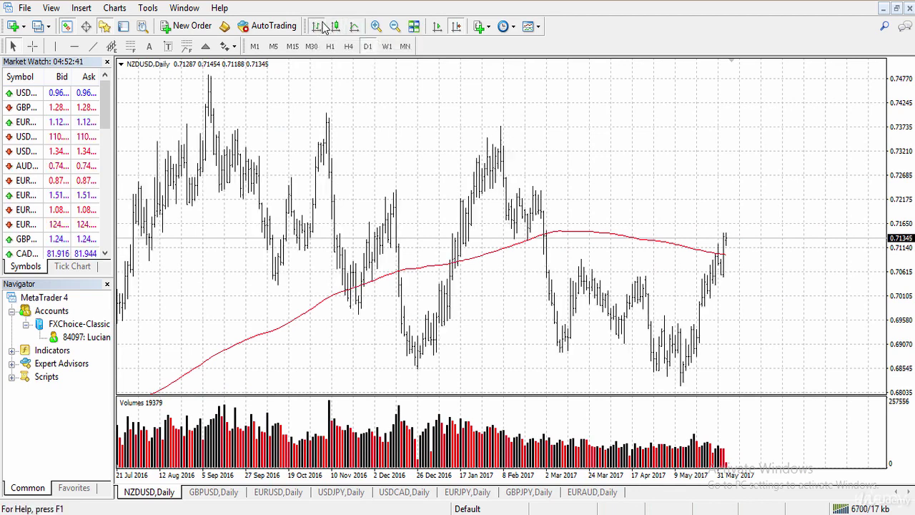
# Show NZDUSD as H1 candlesticks with Chart Shift on, so the latest bars are visible
pyautogui.click(334, 26)
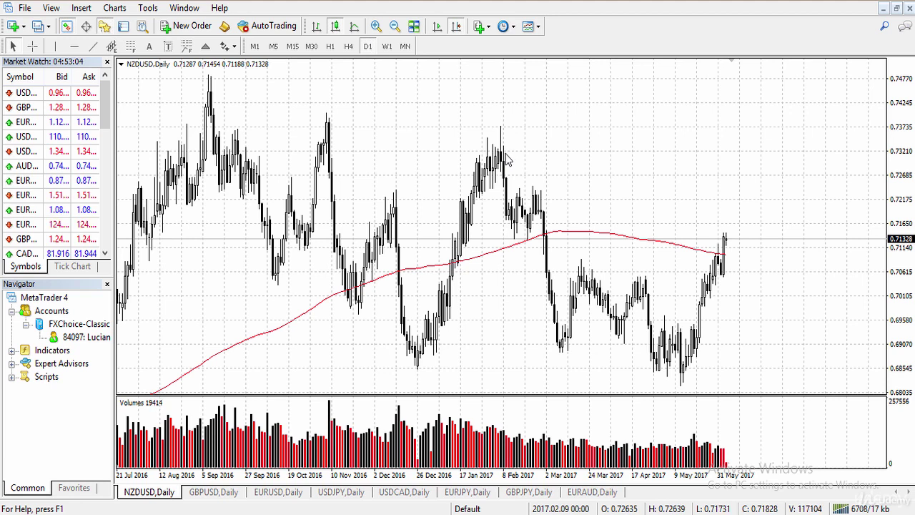
pyautogui.click(329, 46)
pyautogui.click(457, 26)
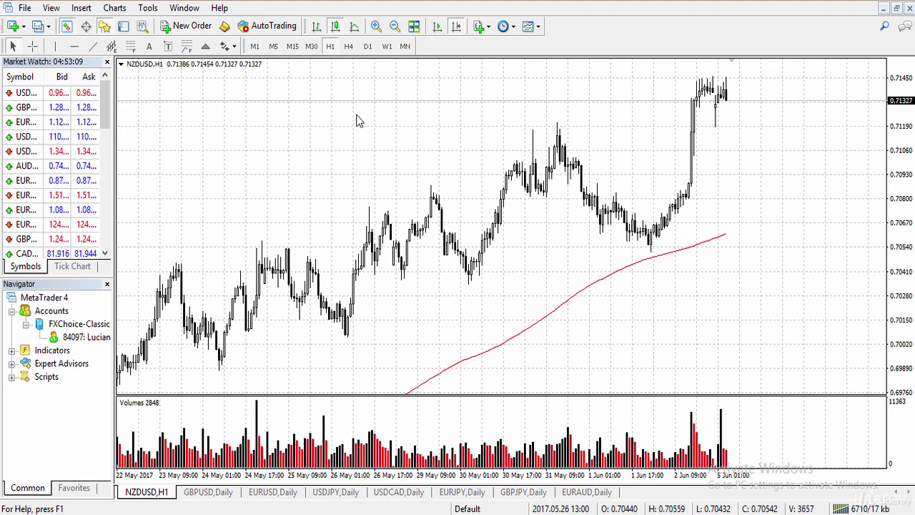
# Start a 1.00-lot NZDUSD order with stop loss and take profit both at 0.71320
pyautogui.click(185, 26)
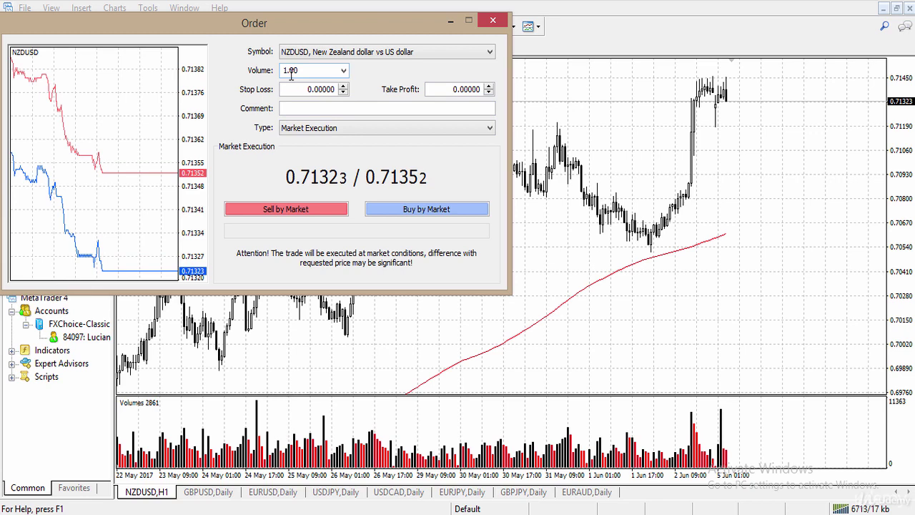
pyautogui.click(343, 70)
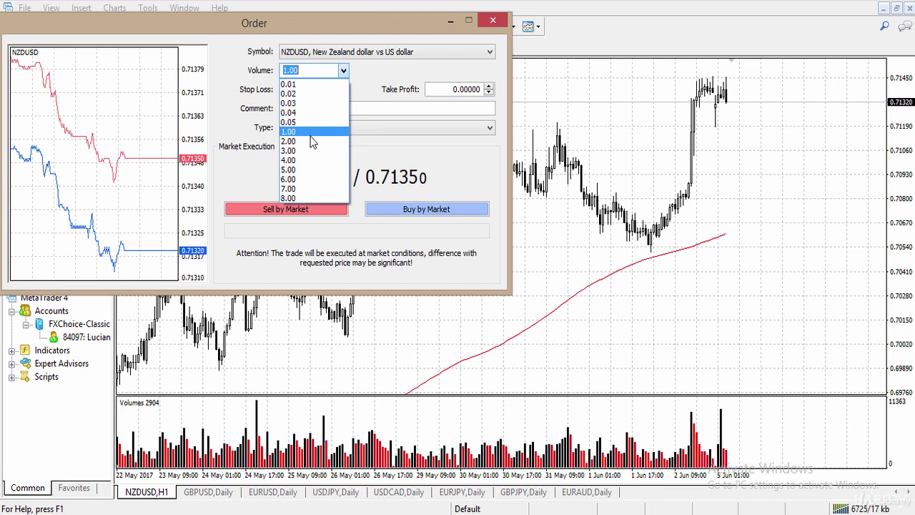
pyautogui.click(341, 73)
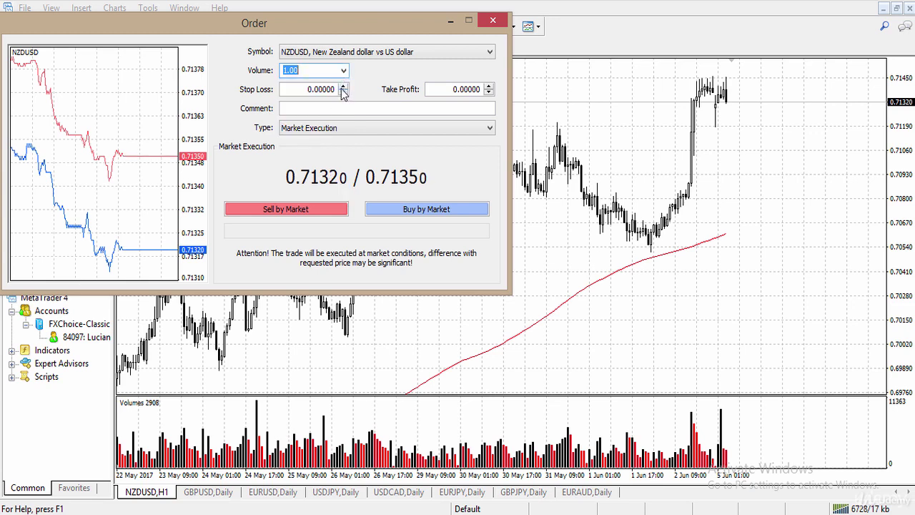
pyautogui.click(343, 86)
pyautogui.doubleClick(320, 89)
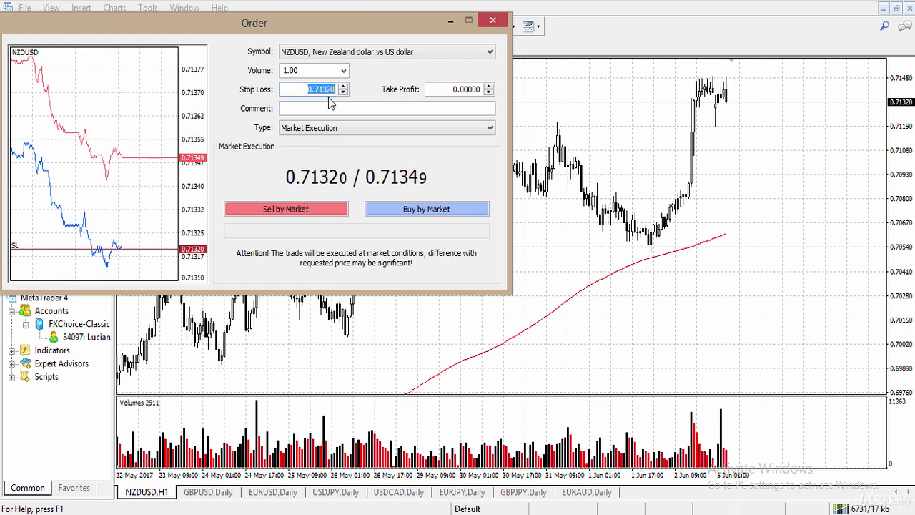
pyautogui.click(489, 87)
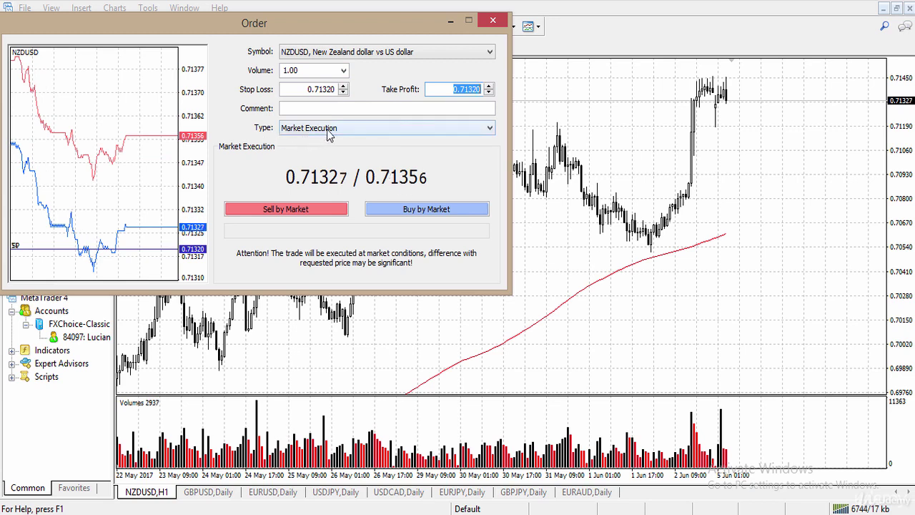
# Change the order type to Pending Order, then close the Order window without trading
pyautogui.click(469, 133)
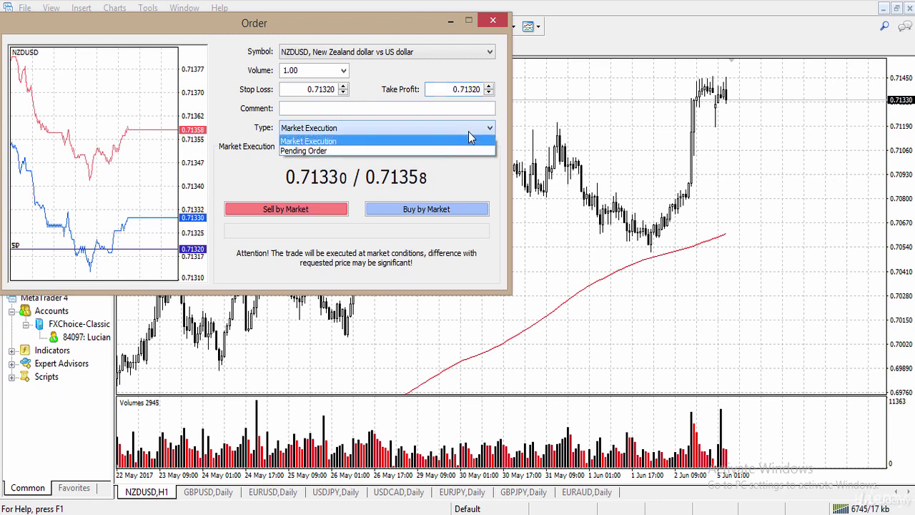
pyautogui.click(439, 152)
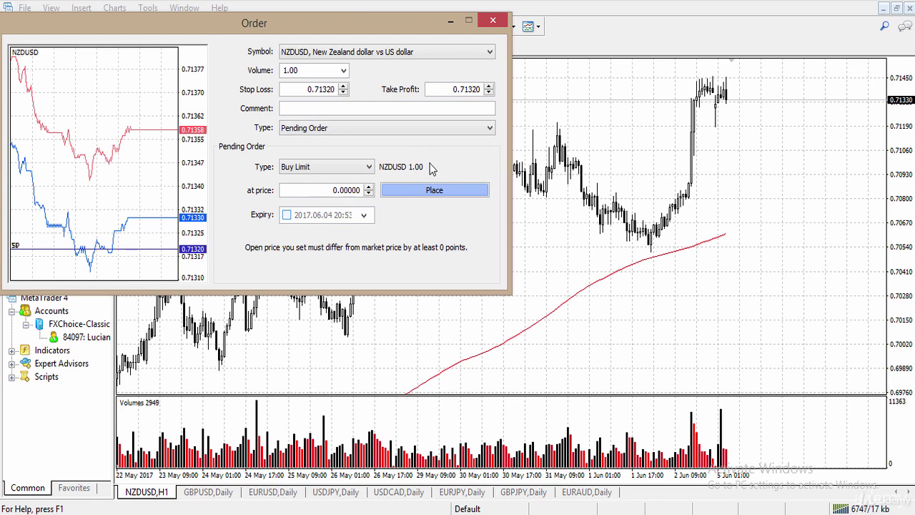
pyautogui.click(492, 20)
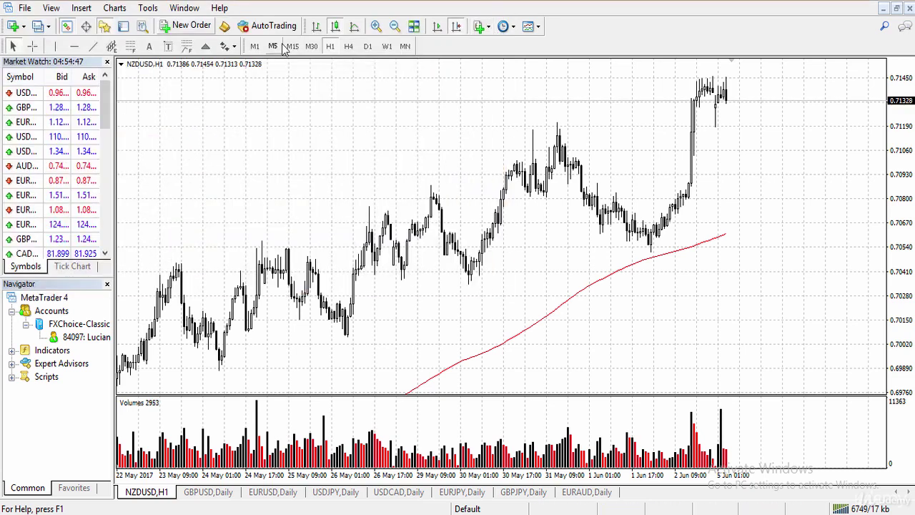
# Place a horizontal line at 0.70636 on the NZDUSD hourly chart
pyautogui.click(73, 46)
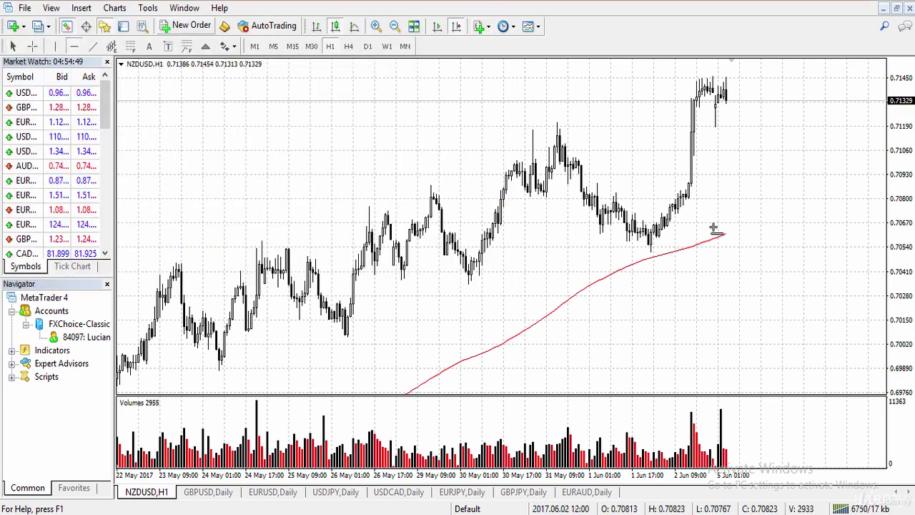
pyautogui.click(762, 229)
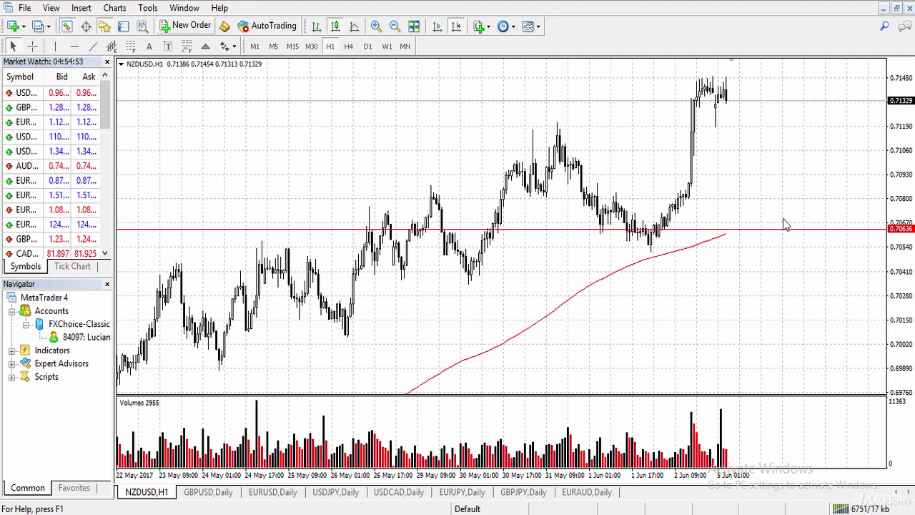
pyautogui.moveTo(788, 235)
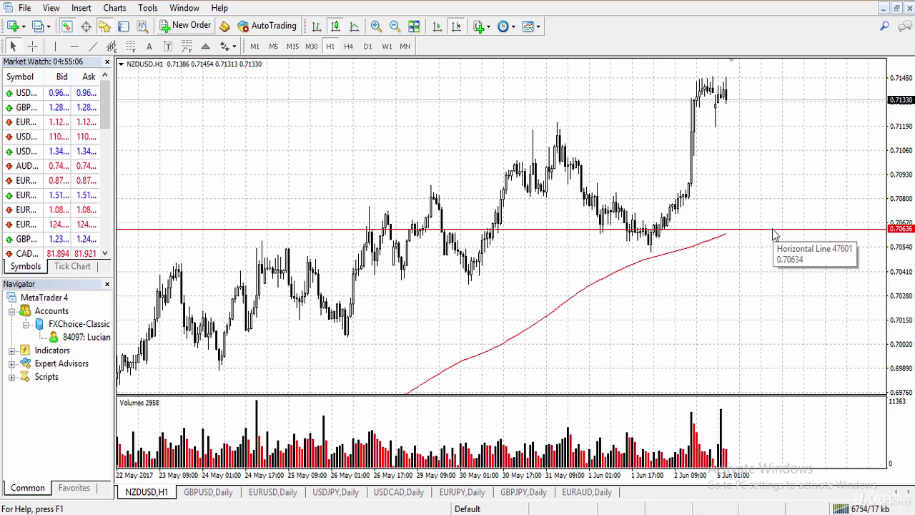
# Delete the 0.70636 horizontal line and start a new NZDUSD order
pyautogui.doubleClick(764, 230)
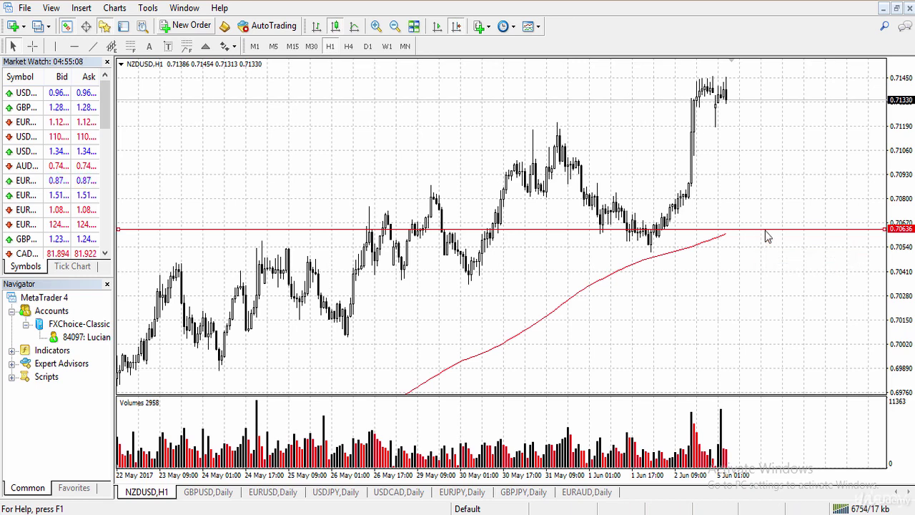
pyautogui.rightClick(766, 235)
pyautogui.click(786, 280)
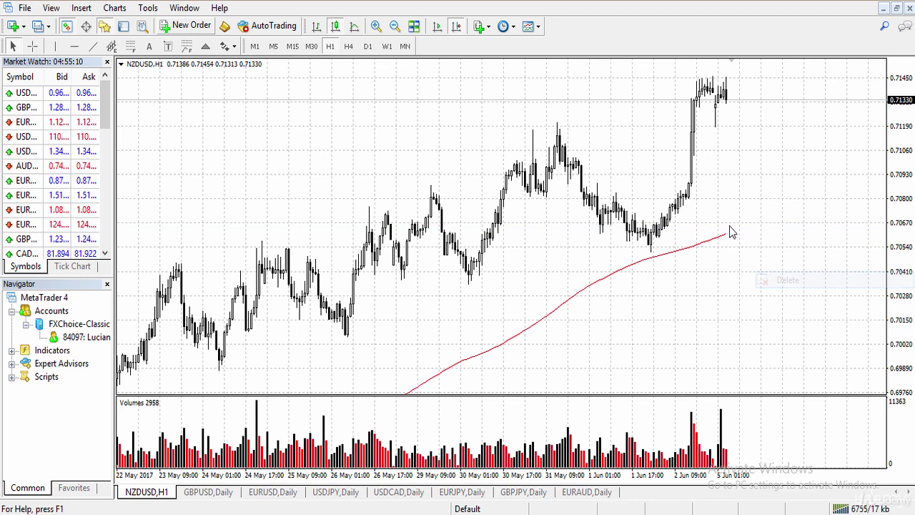
pyautogui.click(178, 25)
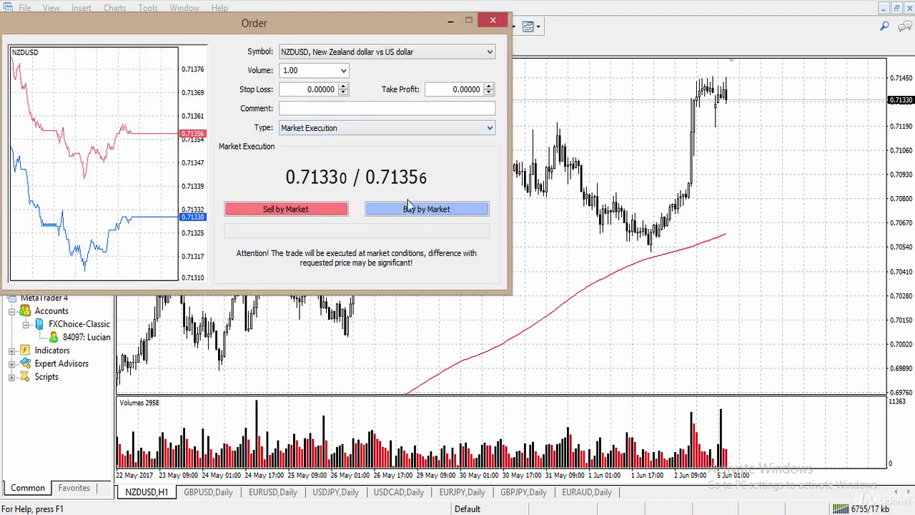
# Buy 1.00 lot of NZDUSD at market at 0.71356 and drag a stop loss below it
pyautogui.click(418, 210)
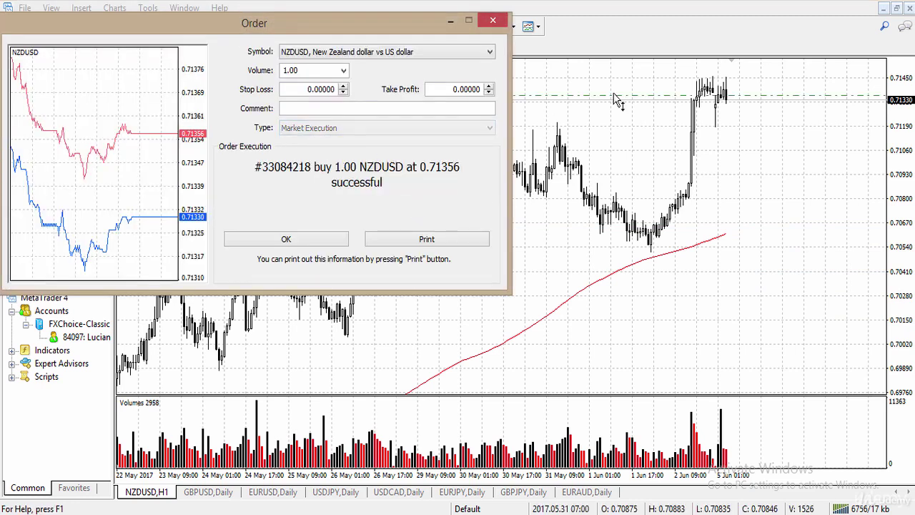
pyautogui.click(338, 242)
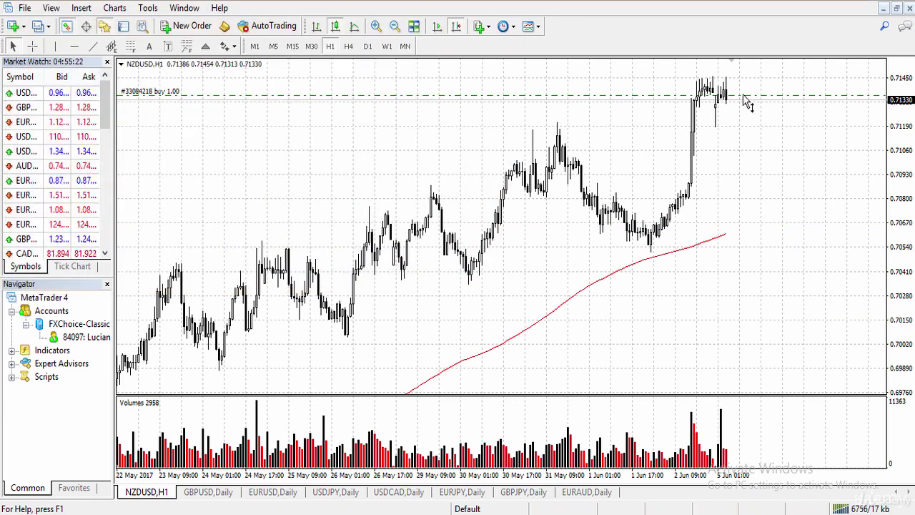
pyautogui.moveTo(748, 102); pyautogui.dragTo(741, 141)
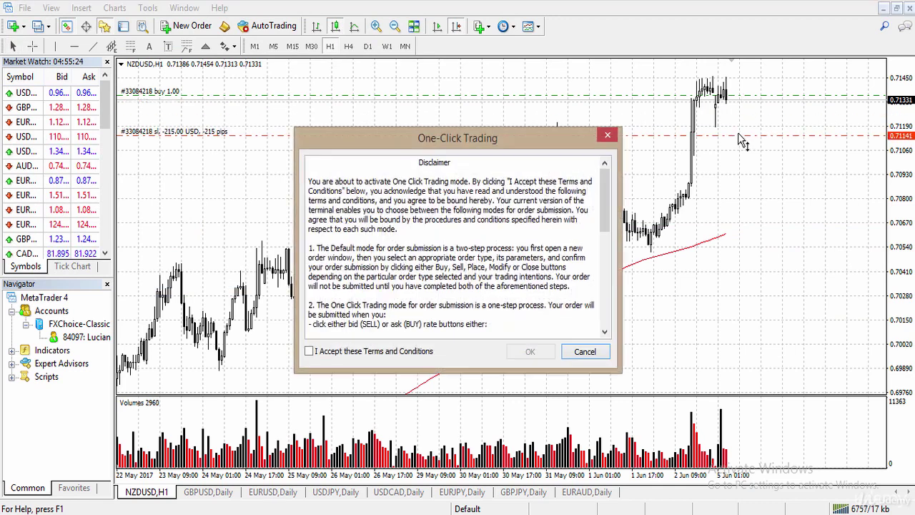
# Enable One-Click Trading, drag a stop loss below entry and a take profit near 0.71832
pyautogui.click(312, 354)
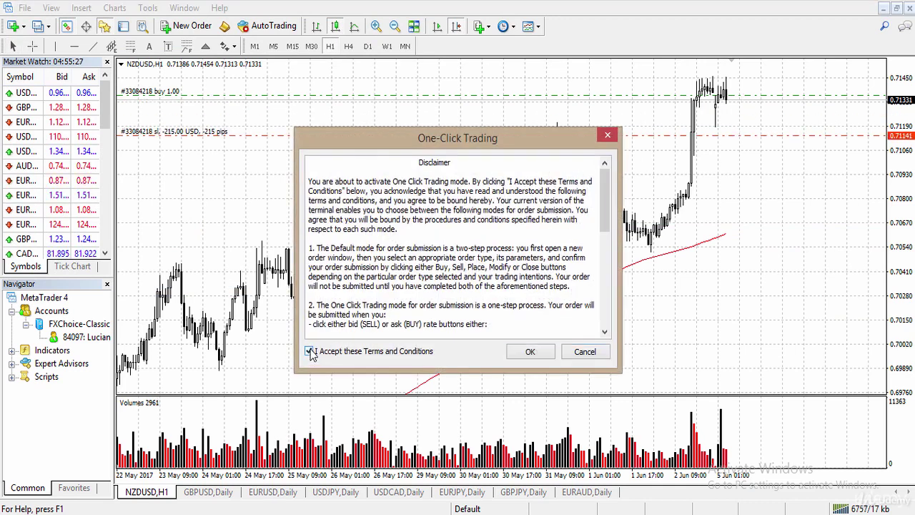
pyautogui.click(530, 351)
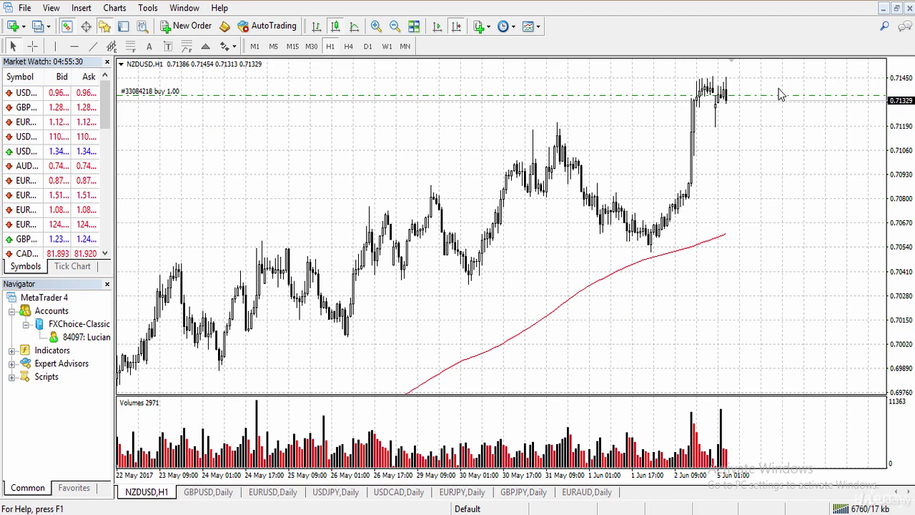
pyautogui.moveTo(779, 96); pyautogui.dragTo(774, 144)
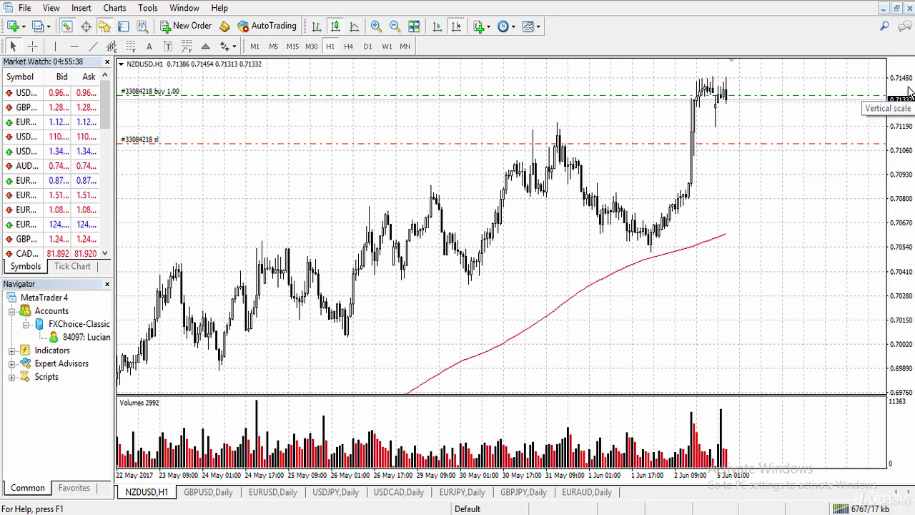
pyautogui.moveTo(905, 109); pyautogui.dragTo(903, 135)
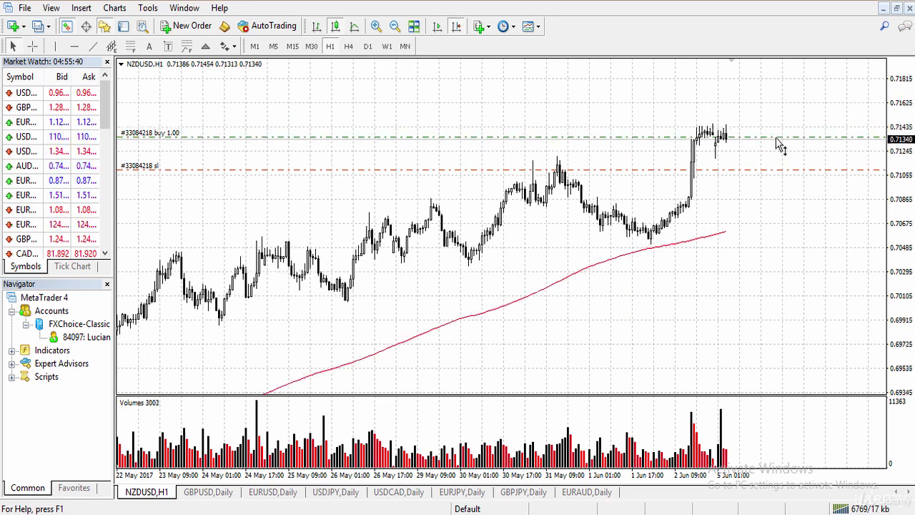
pyautogui.moveTo(779, 137); pyautogui.dragTo(784, 77)
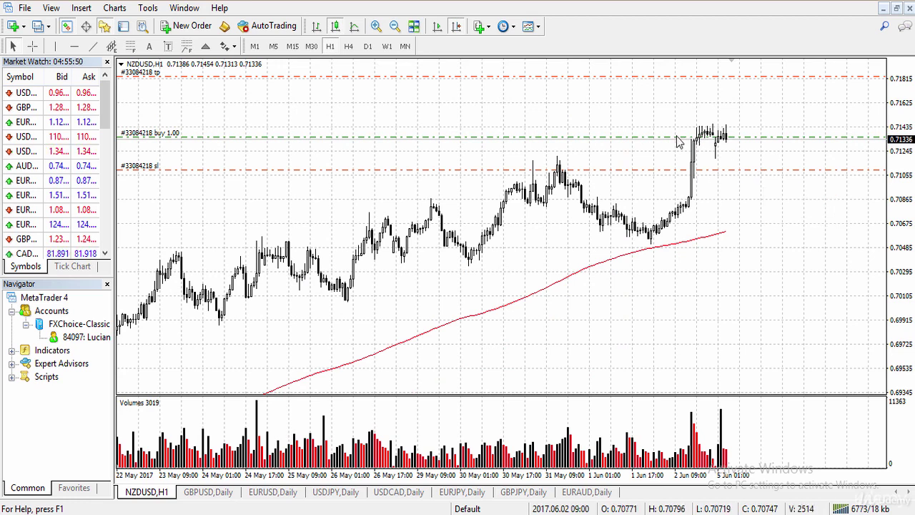
# Close the NZDUSD buy from the Terminal's Trade tab, then hide the Terminal
pyautogui.click(123, 26)
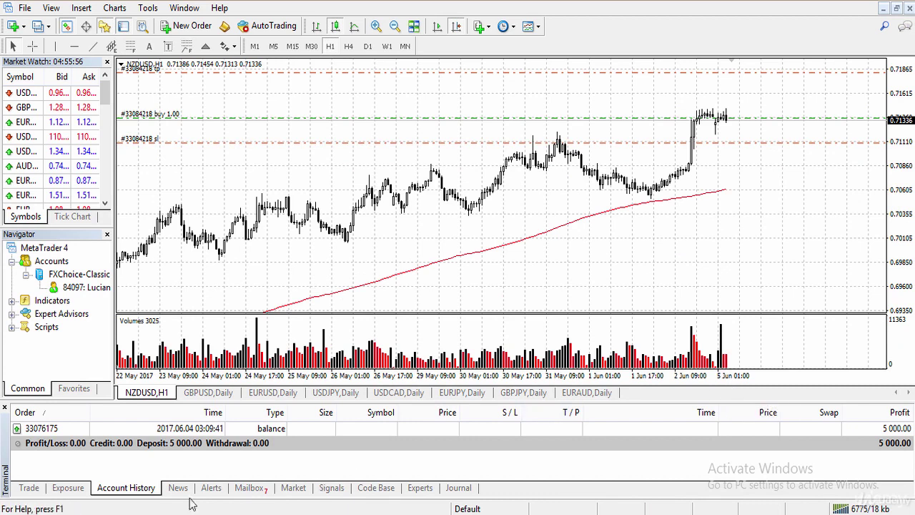
pyautogui.click(28, 492)
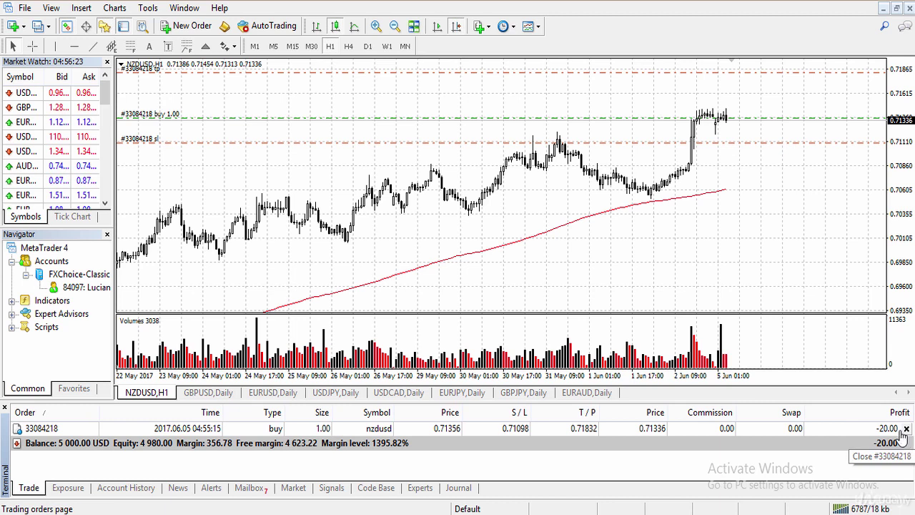
pyautogui.rightClick(744, 118)
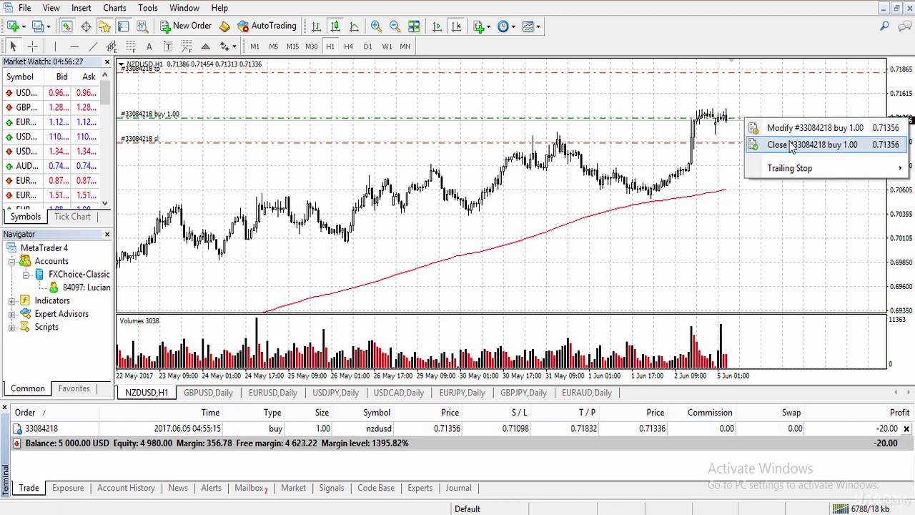
pyautogui.click(792, 145)
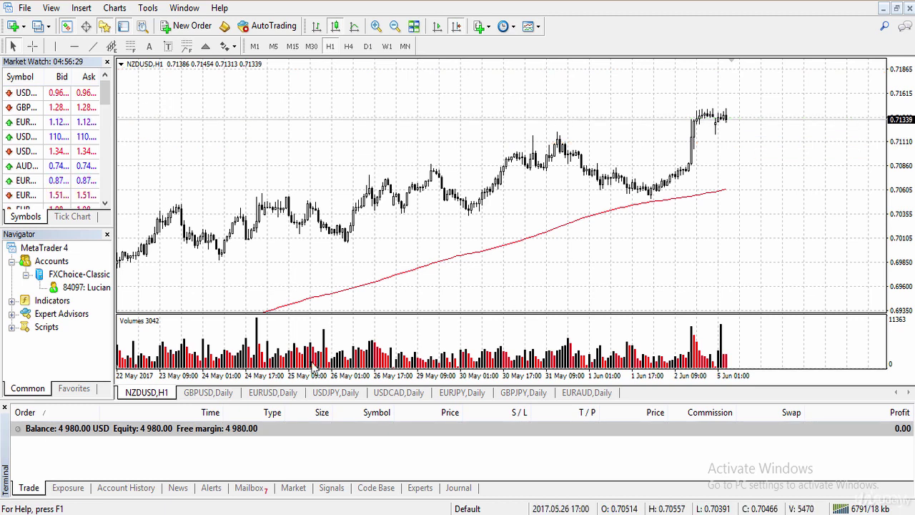
pyautogui.click(5, 410)
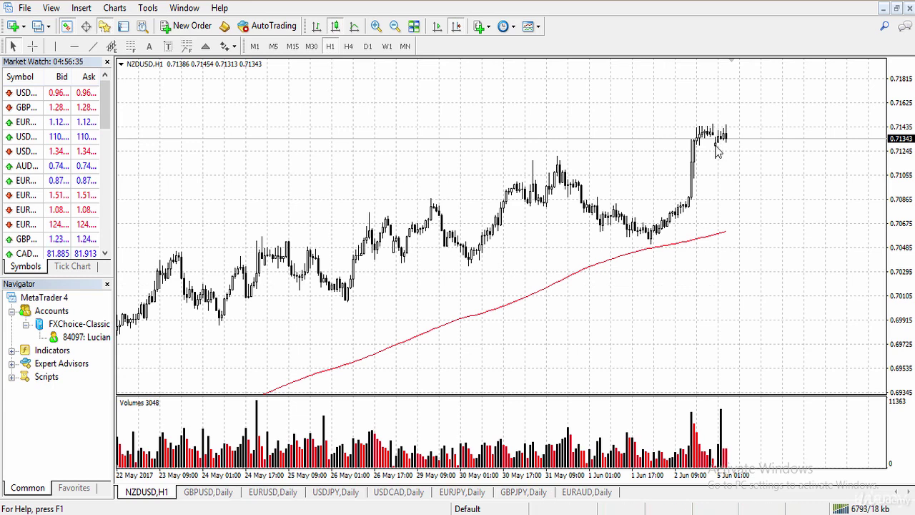
# Show all symbols in Market Watch, browse the New Chart and File menus, then restore the chart
pyautogui.rightClick(62, 125)
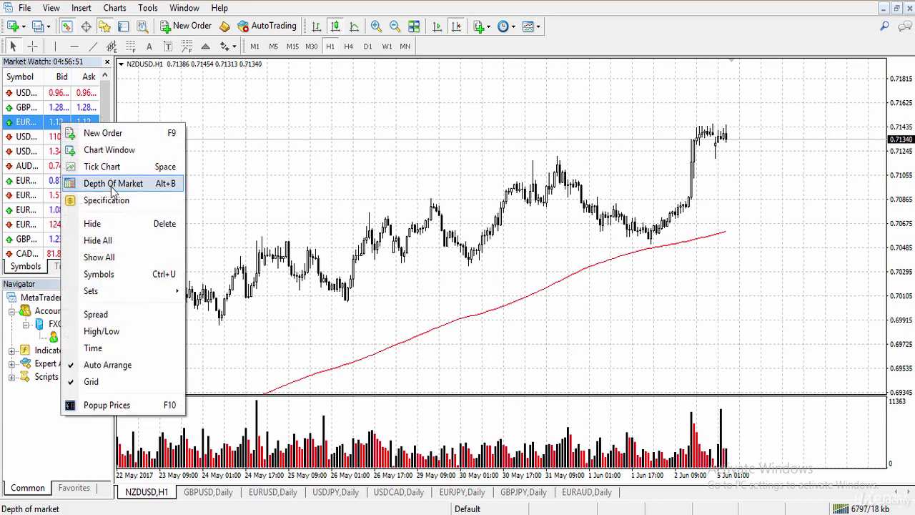
pyautogui.click(106, 260)
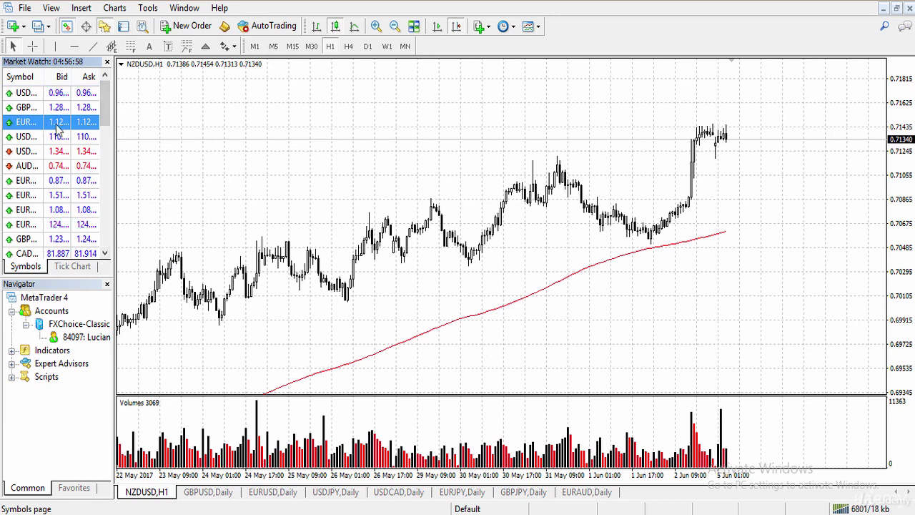
pyautogui.click(13, 26)
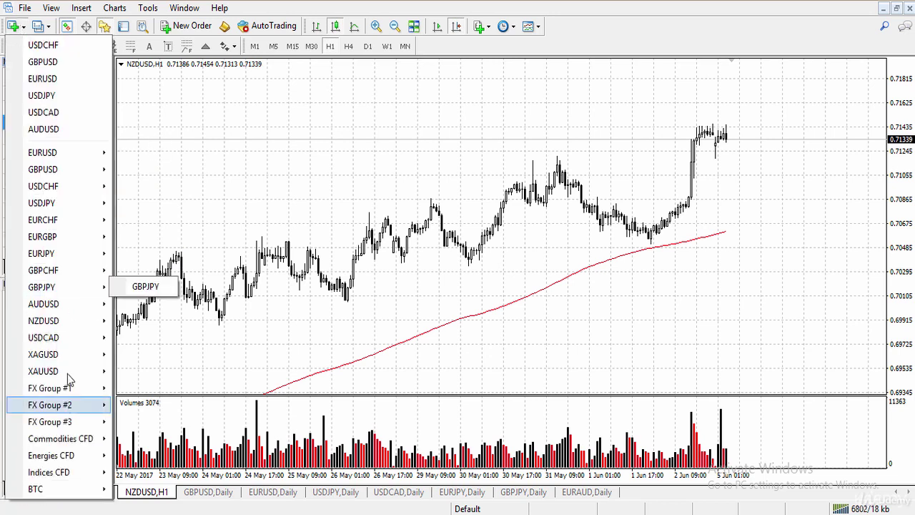
pyautogui.click(17, 27)
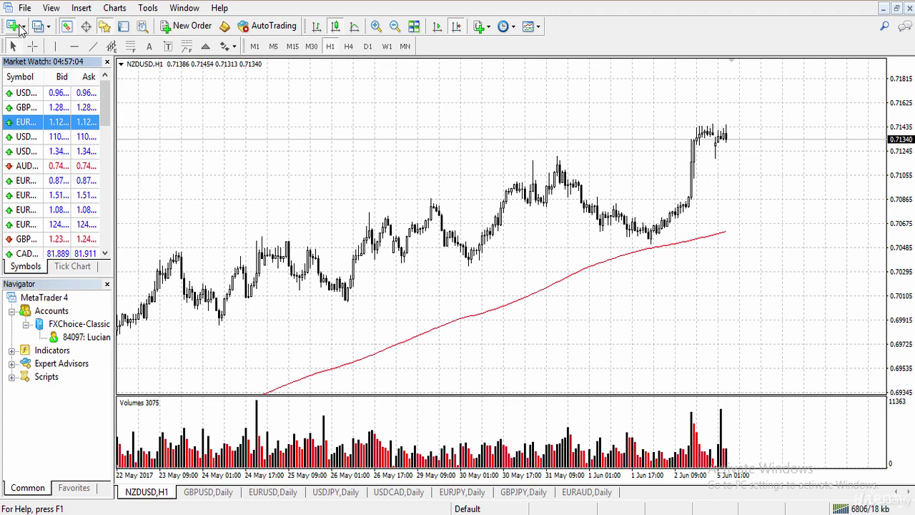
pyautogui.click(26, 8)
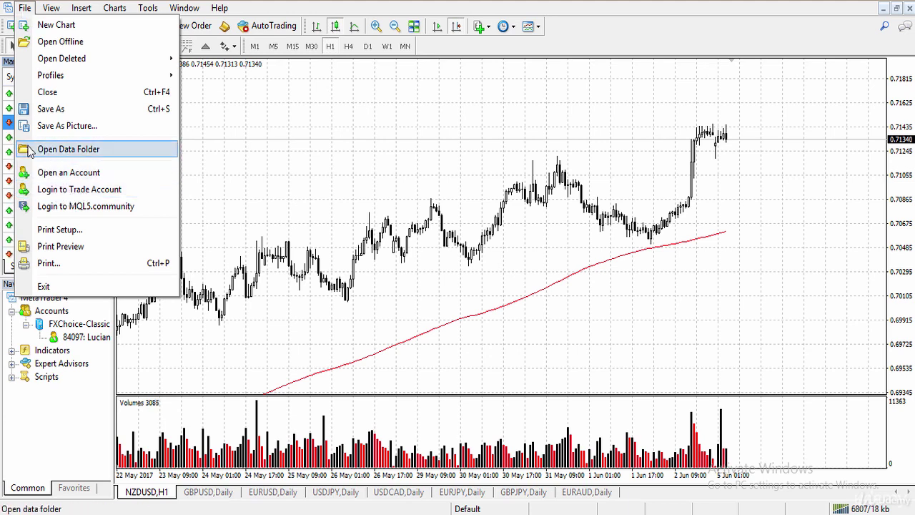
pyautogui.moveTo(53, 10)
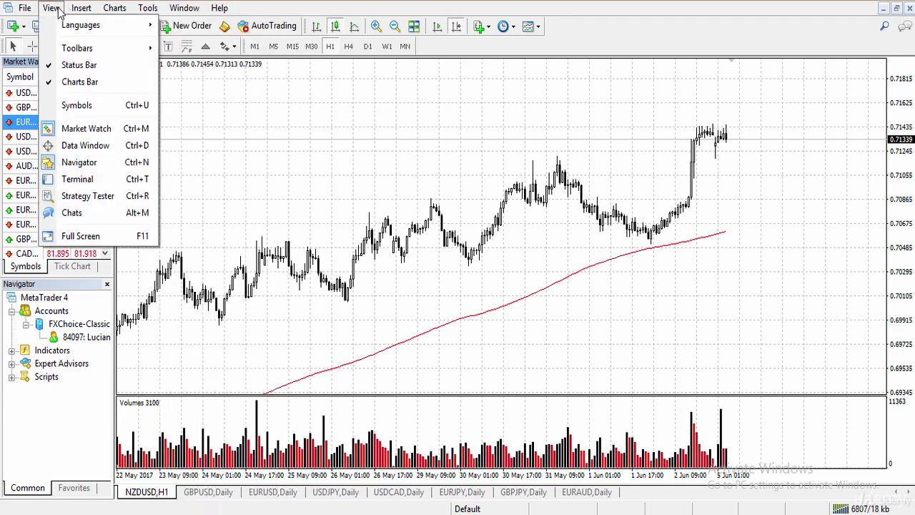
pyautogui.click(414, 26)
# Tile all eight pair charts, then select the GBPUSD,Daily chart and maximize it
pyautogui.click(413, 26)
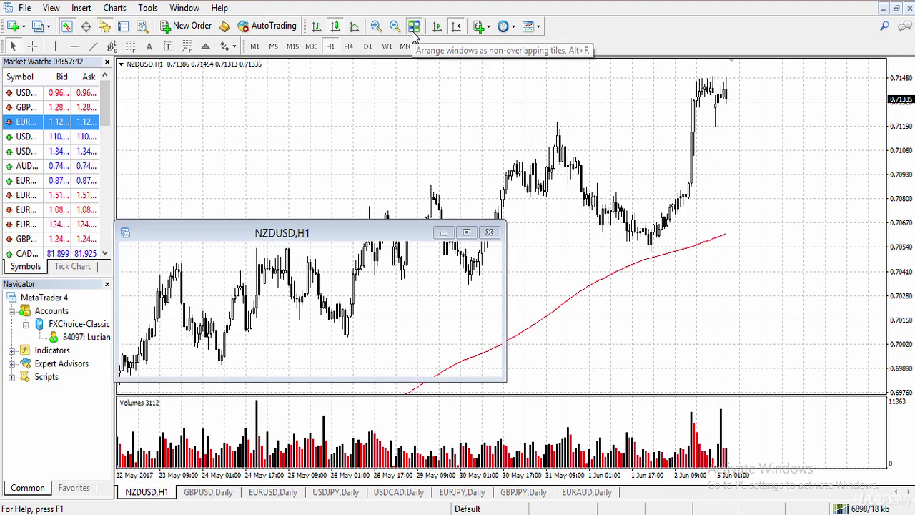
pyautogui.click(413, 29)
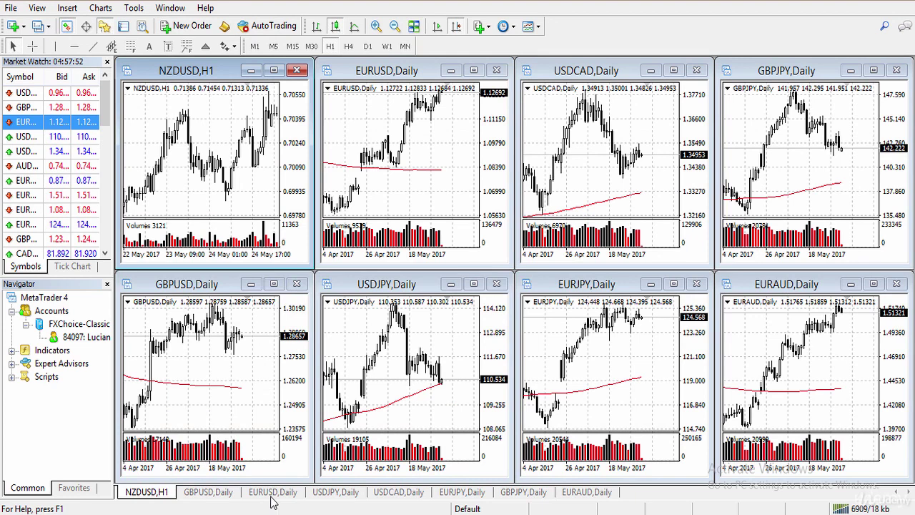
pyautogui.moveTo(331, 166)
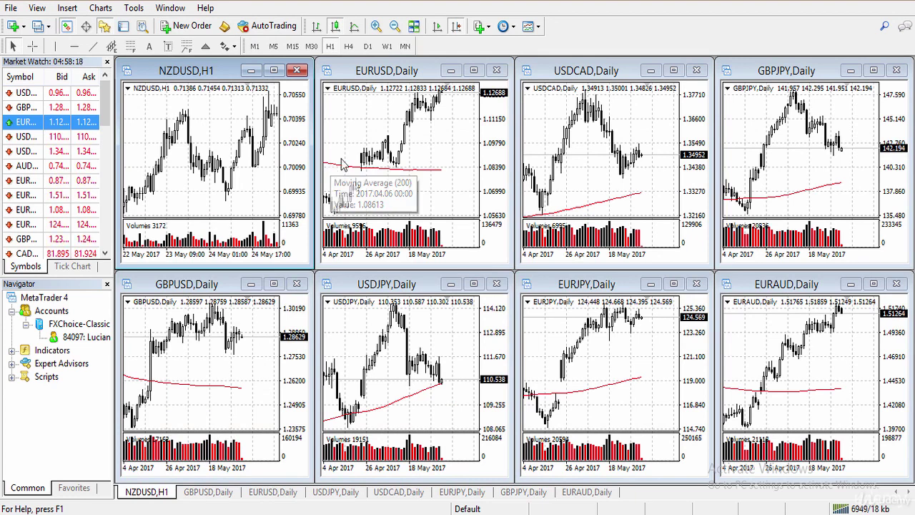
pyautogui.click(206, 408)
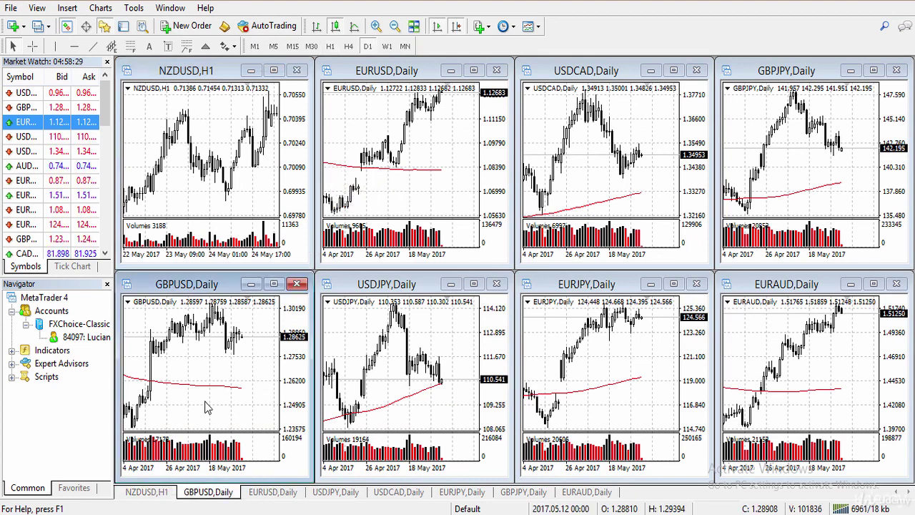
pyautogui.doubleClick(203, 497)
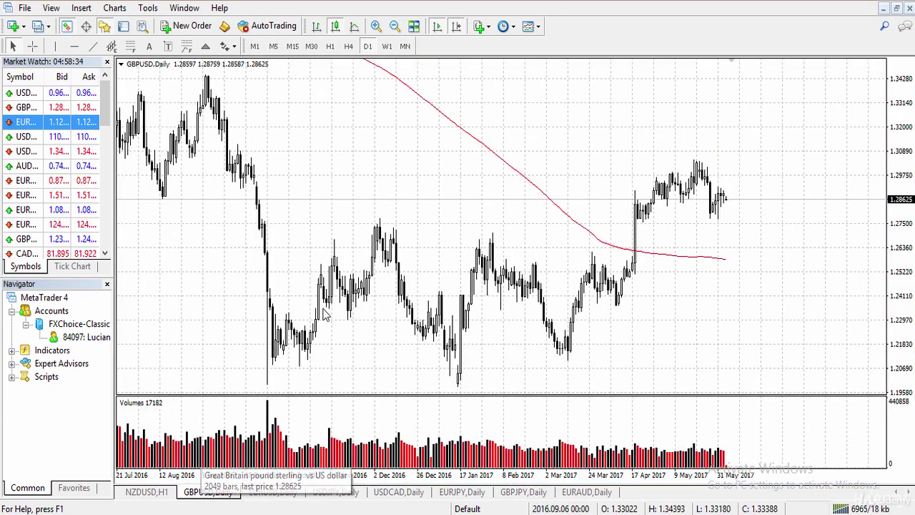